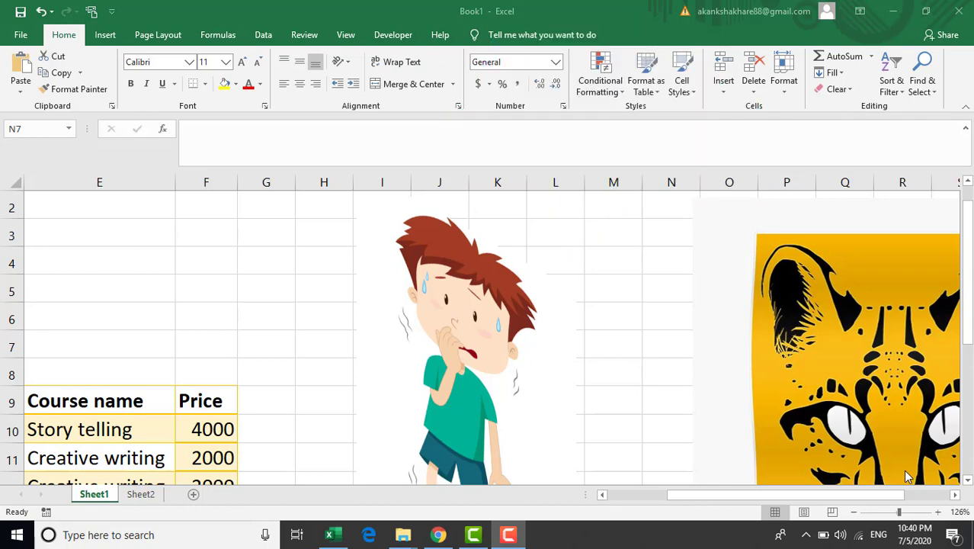
scroll(907, 476, left, 1)
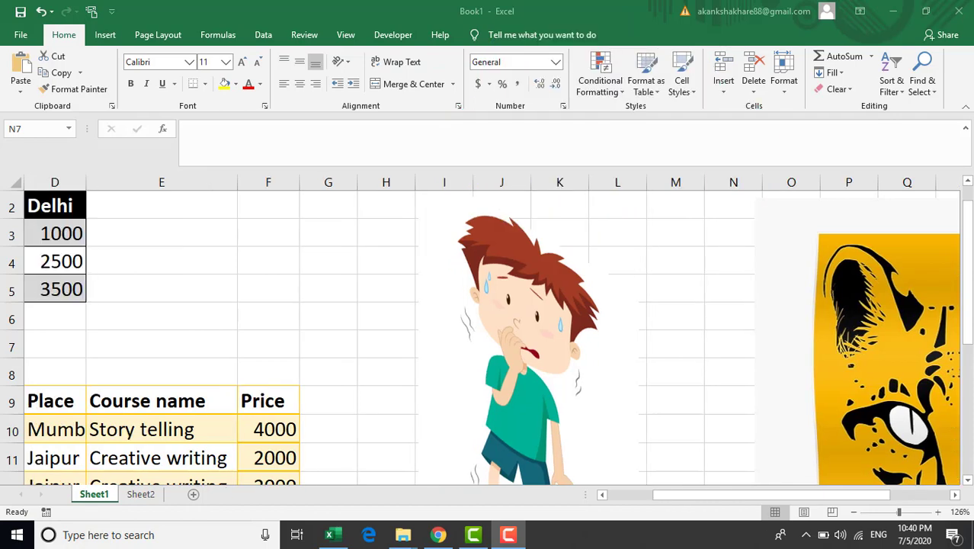
scroll(488, 331, right, 9)
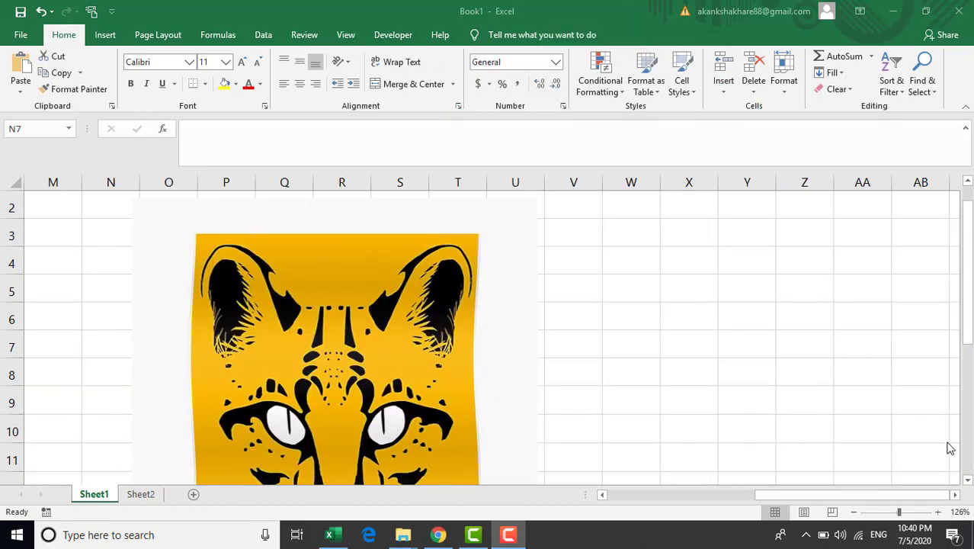
scroll(792, 425, down, 1)
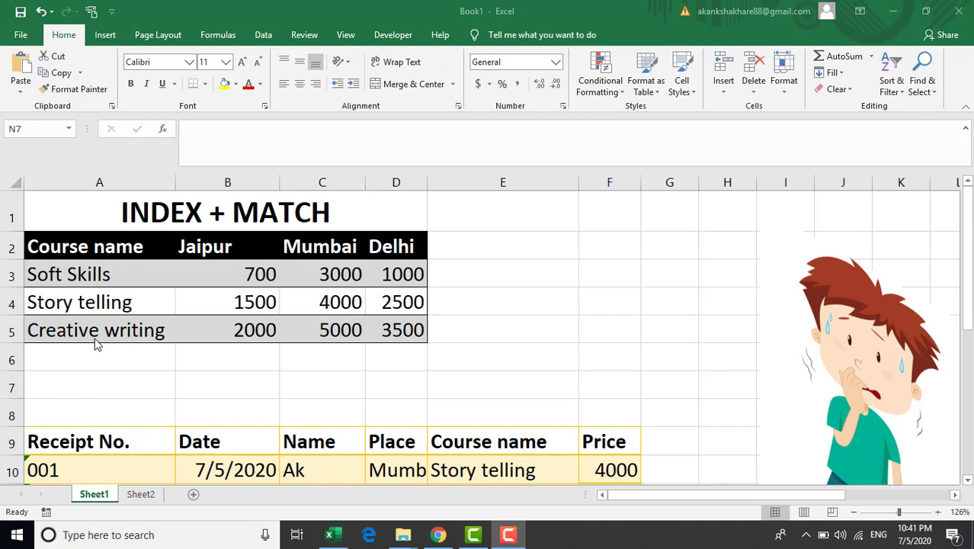
Compare the place, course name and price of receipt 001 with the Mumbai column and Story telling row of the price table.
scroll(222, 403, down, 1)
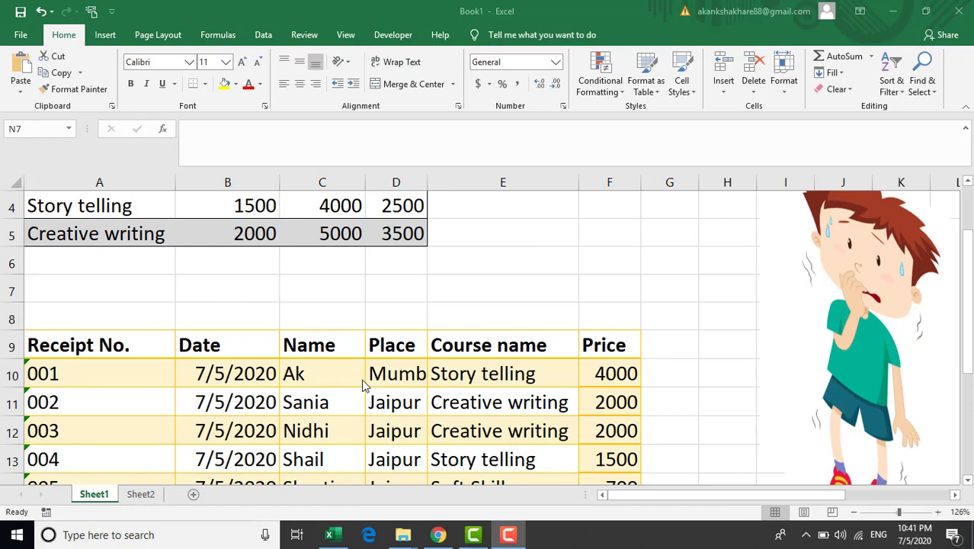
click(601, 373)
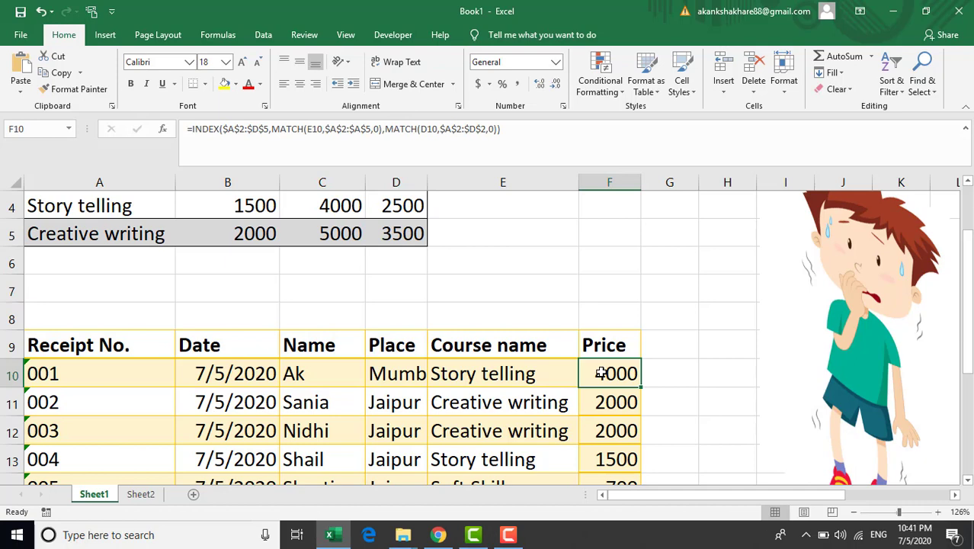
click(420, 371)
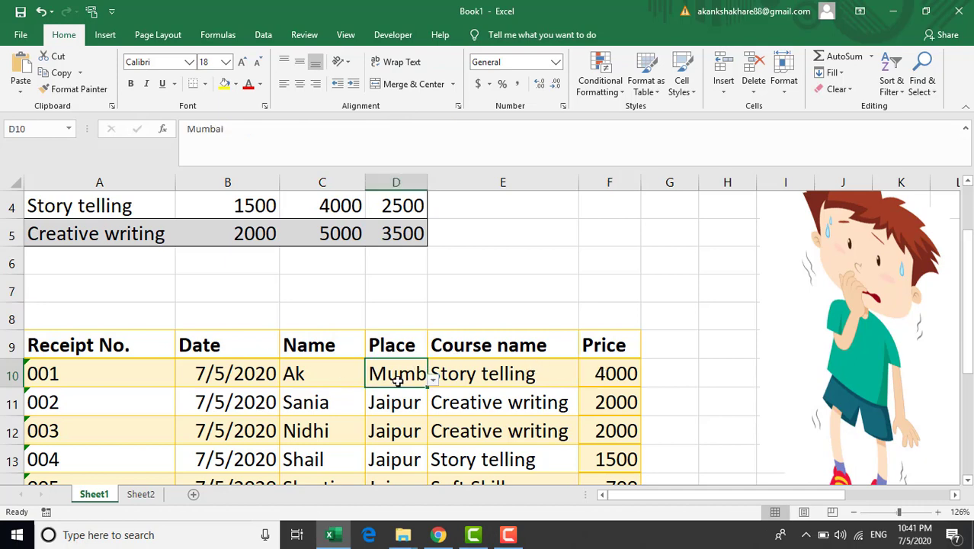
click(495, 381)
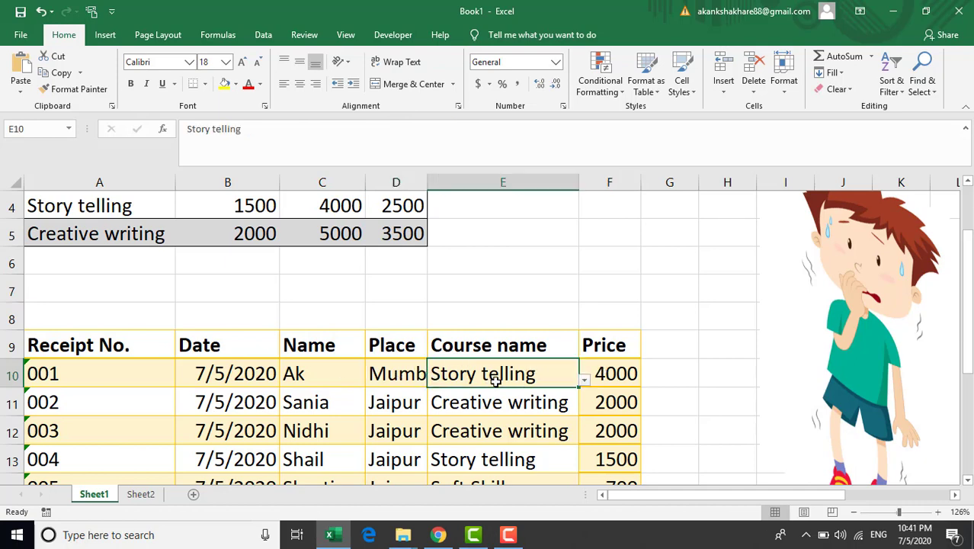
scroll(456, 355, up, 2)
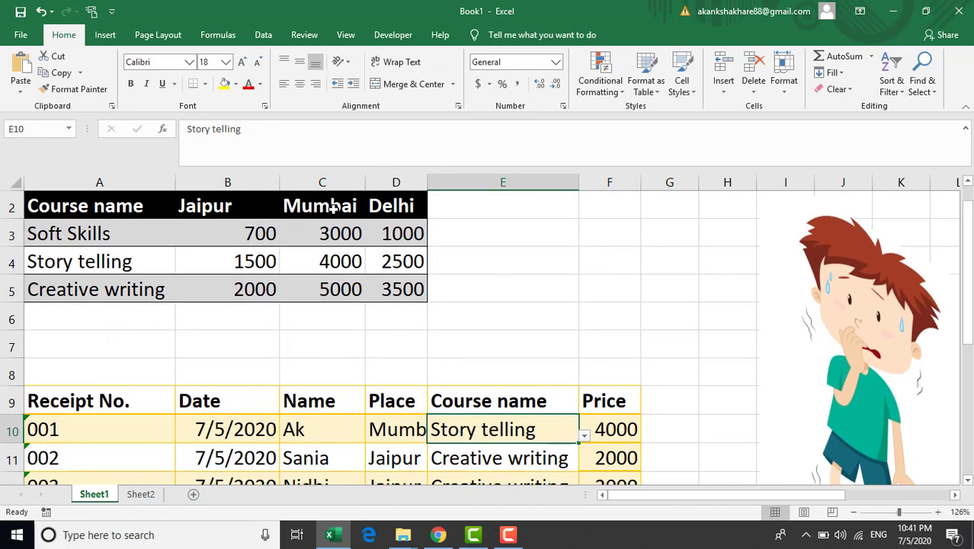
drag(332, 207, 327, 286)
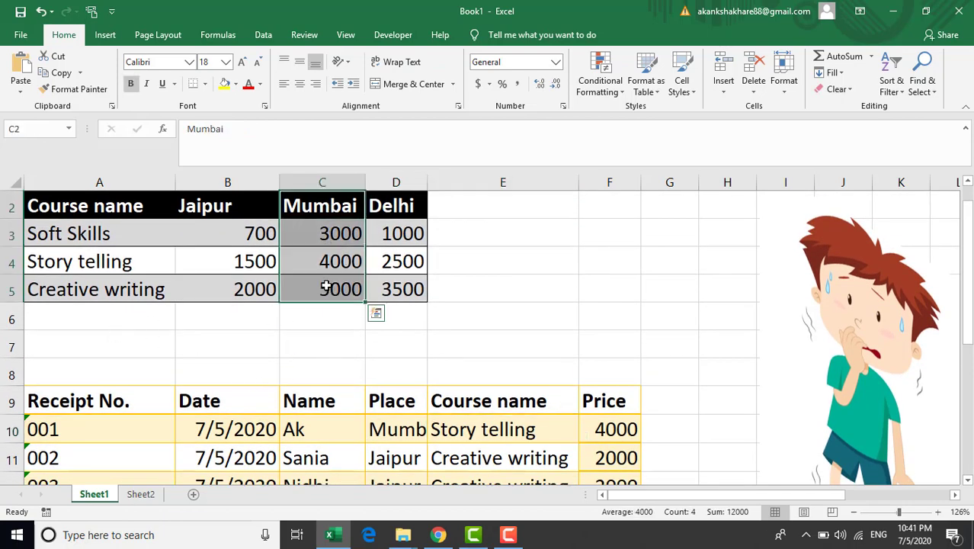
drag(105, 259, 320, 261)
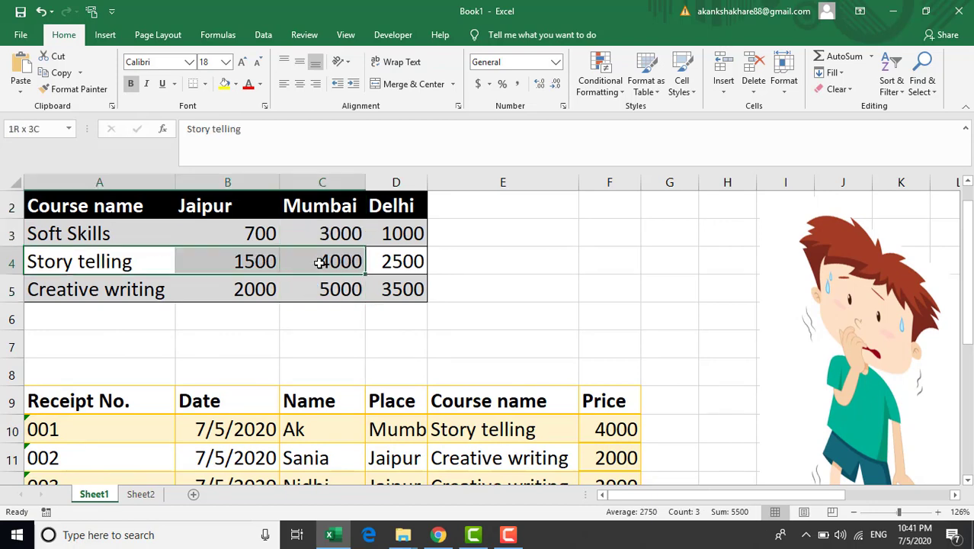
click(320, 261)
Examine the INDEX and MATCH formula behind the price of receipt 001 in cell F10.
click(603, 433)
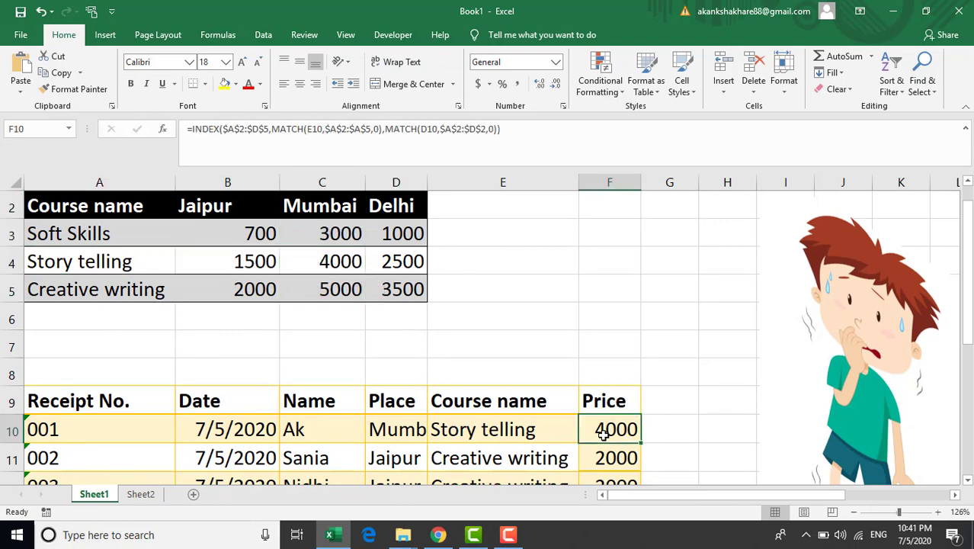
click(516, 127)
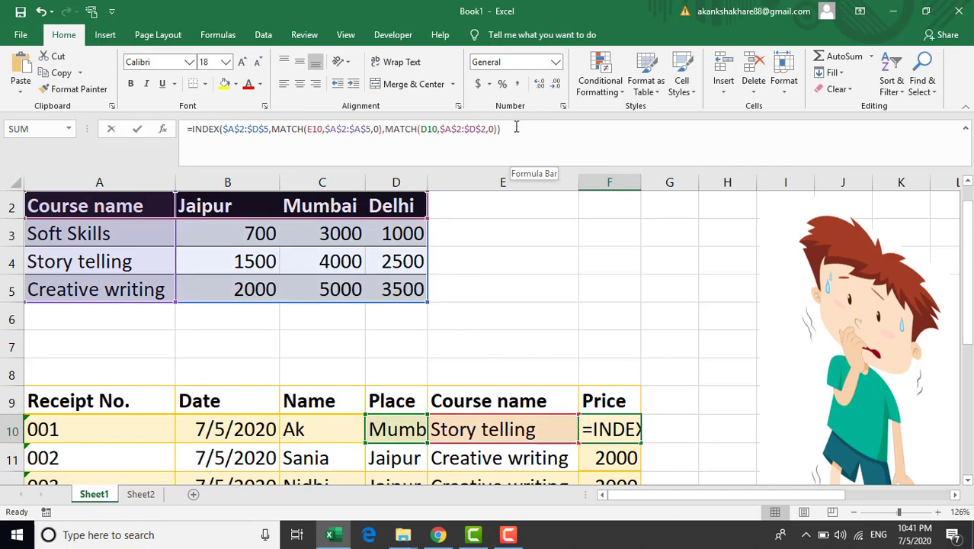
key(shift+Home)
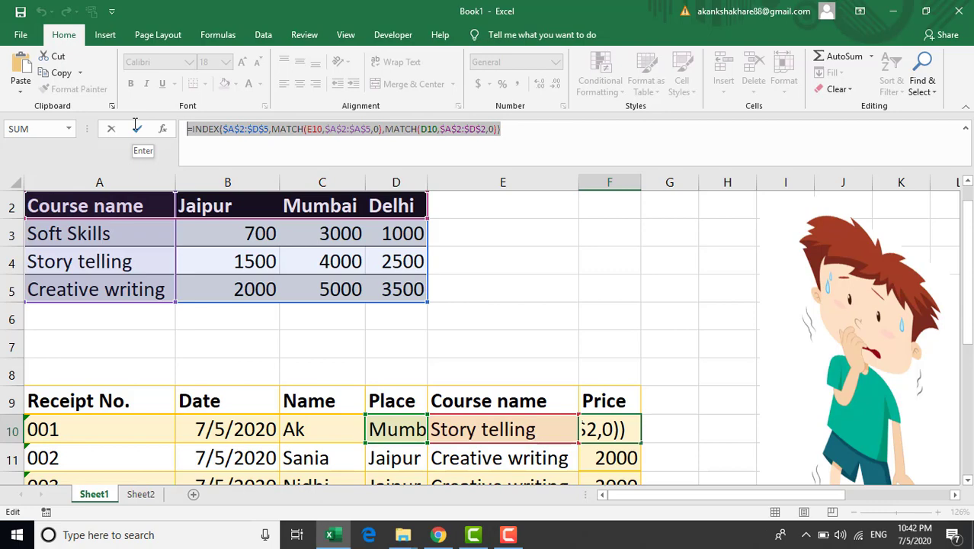
click(137, 128)
Clear all the price formulas in the receipt table, cells F10 to F20.
scroll(599, 432, down, 3)
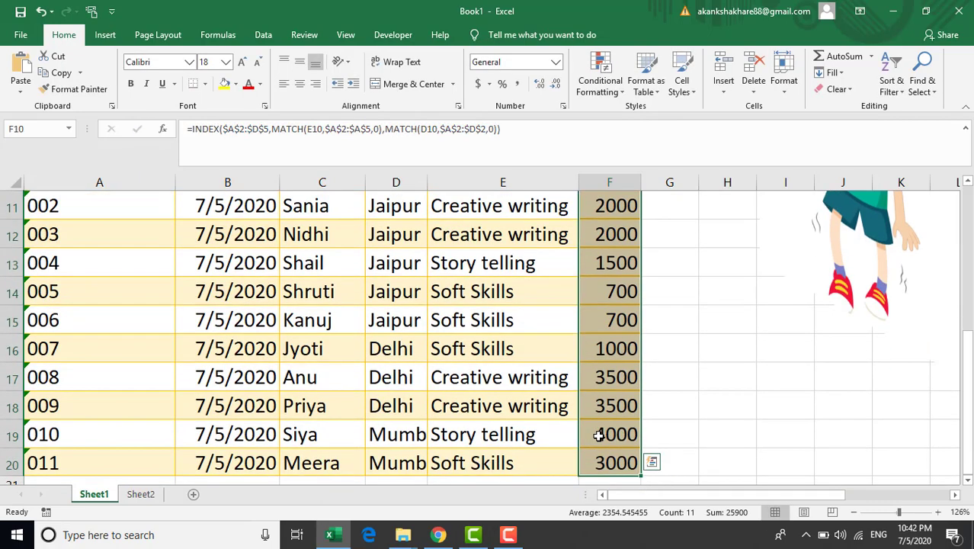
key(Delete)
scroll(599, 435, up, 2)
scroll(599, 435, up, 2)
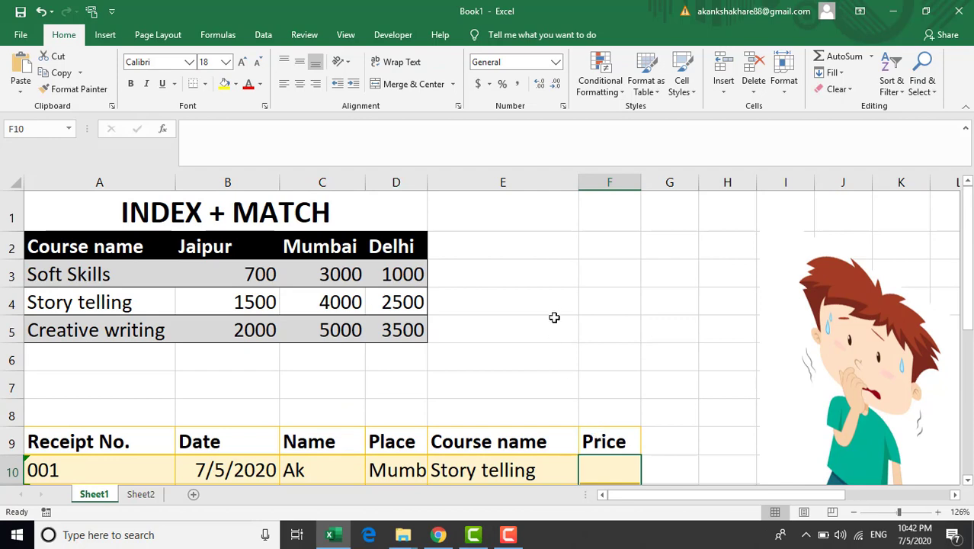
Enter =INDEX(A2:D5,1,1) in cell E3 to return the price table's first-row, first-column value.
click(522, 277)
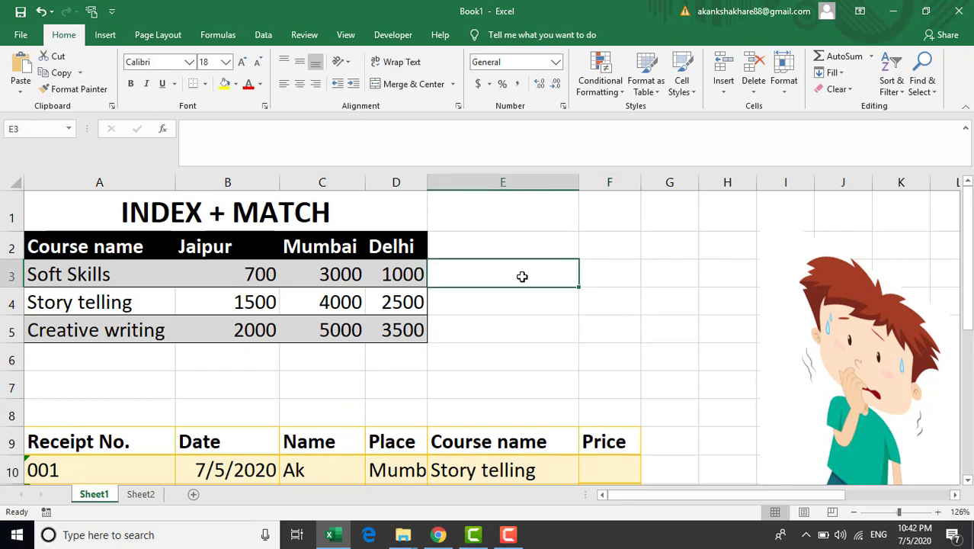
text(=i)
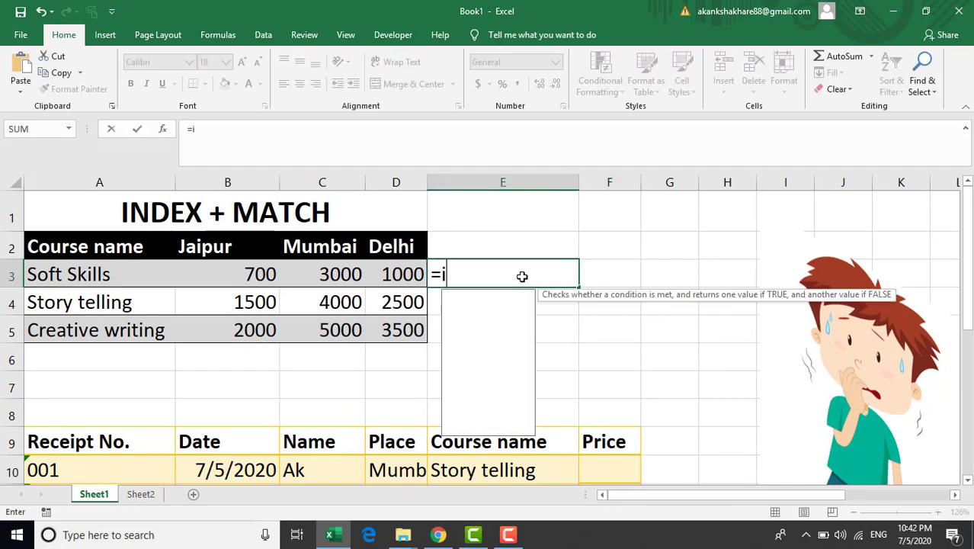
text(ndex()
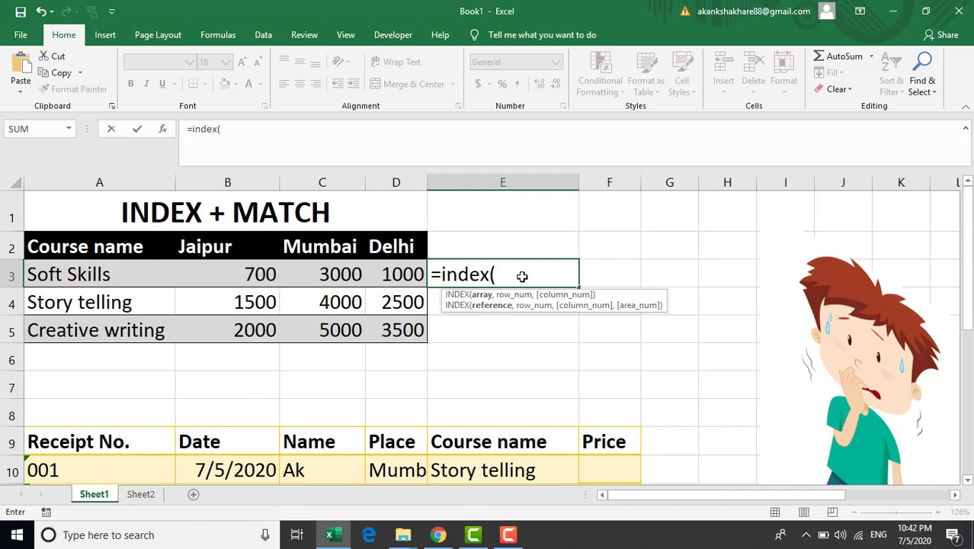
drag(81, 246, 398, 333)
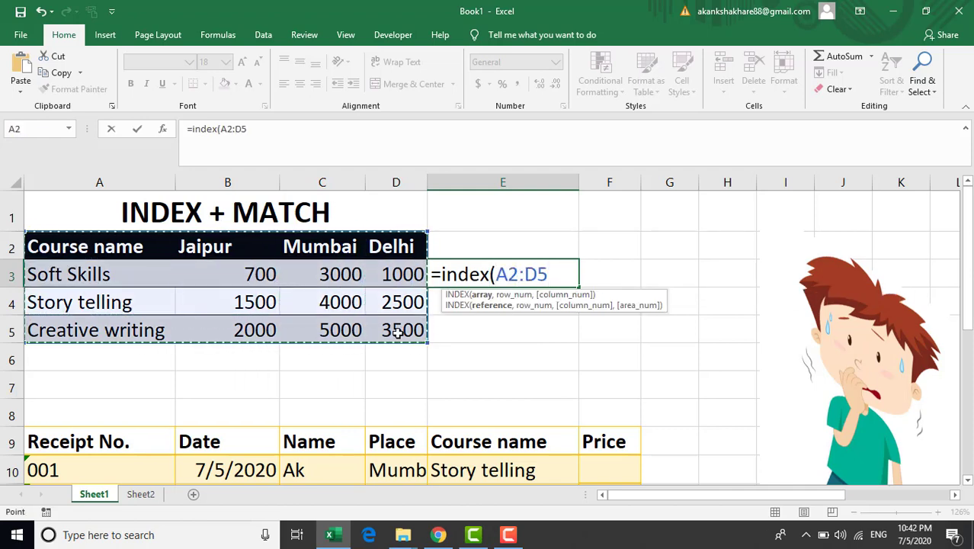
text(,)
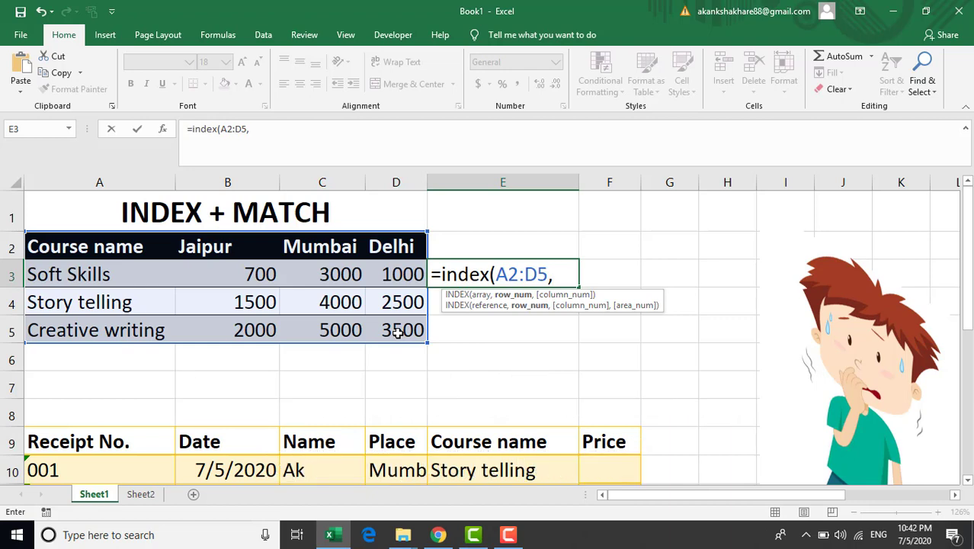
text(1)
text(,)
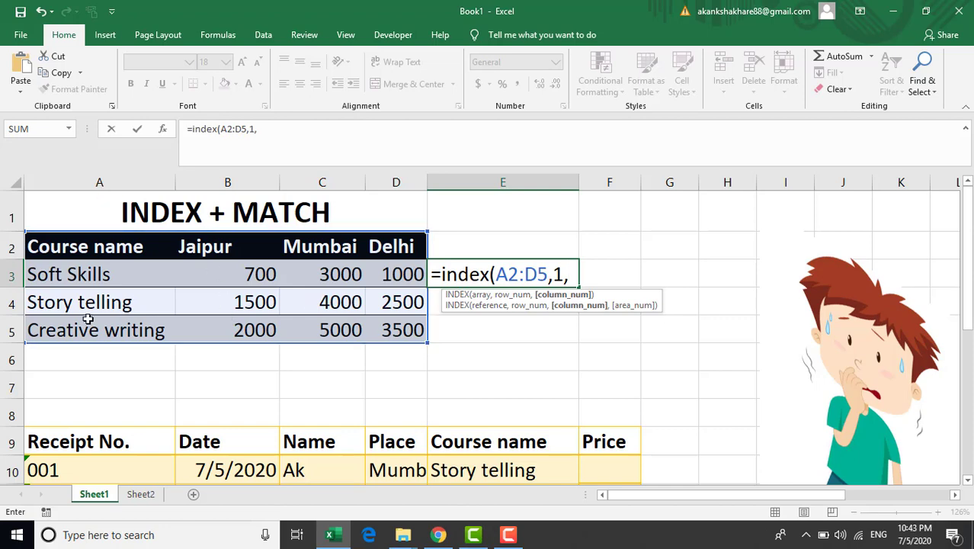
text(1))
key(Return)
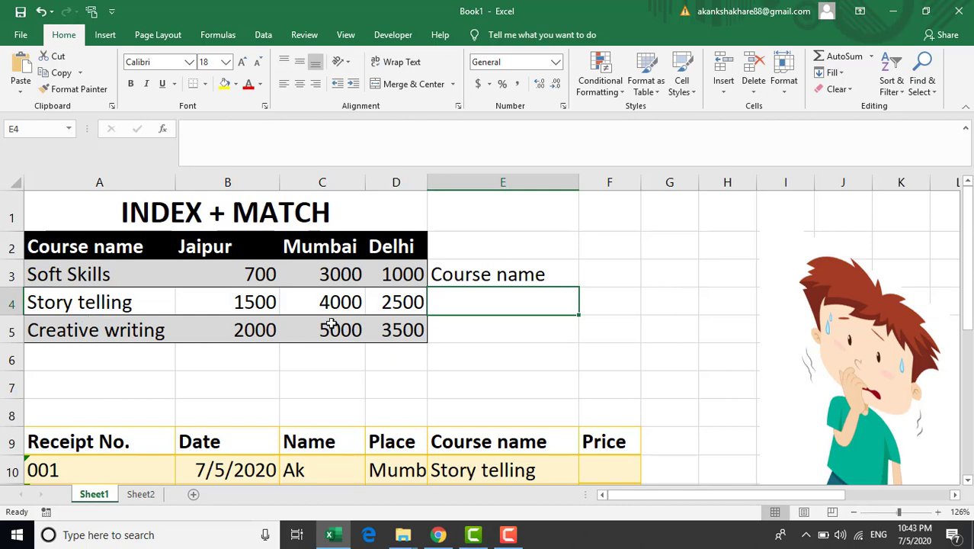
Check the INDEX formula in E3 against the range A2:D5, its first row, first column and cell A2.
click(514, 274)
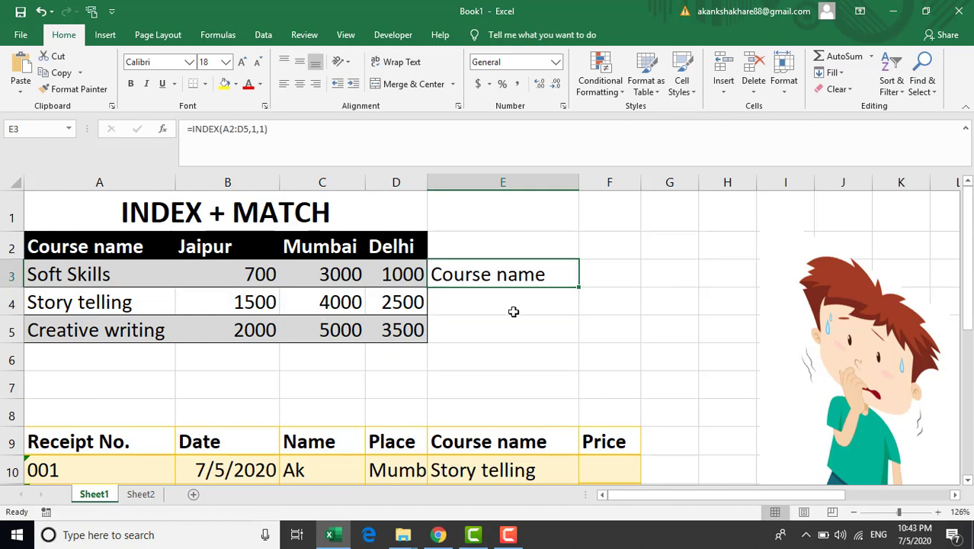
drag(77, 248, 387, 331)
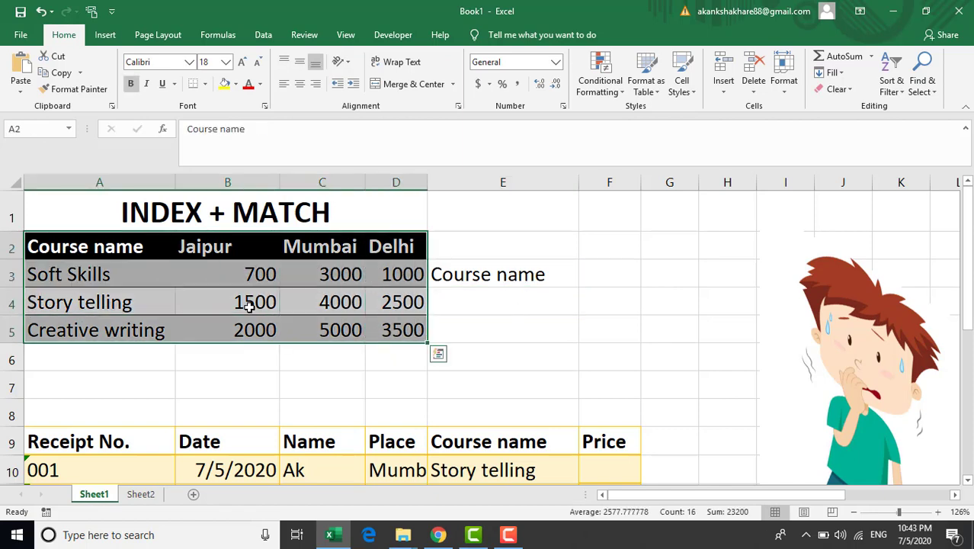
click(14, 246)
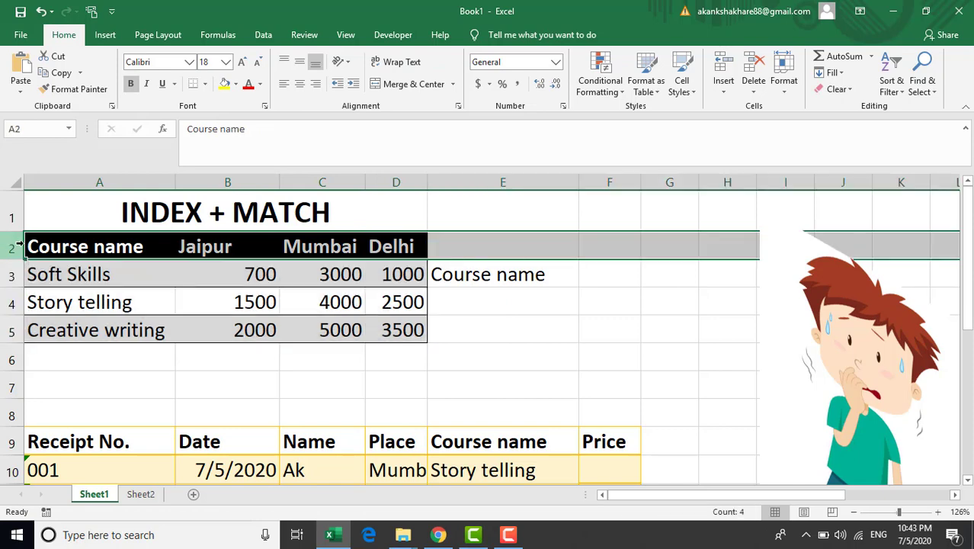
click(112, 184)
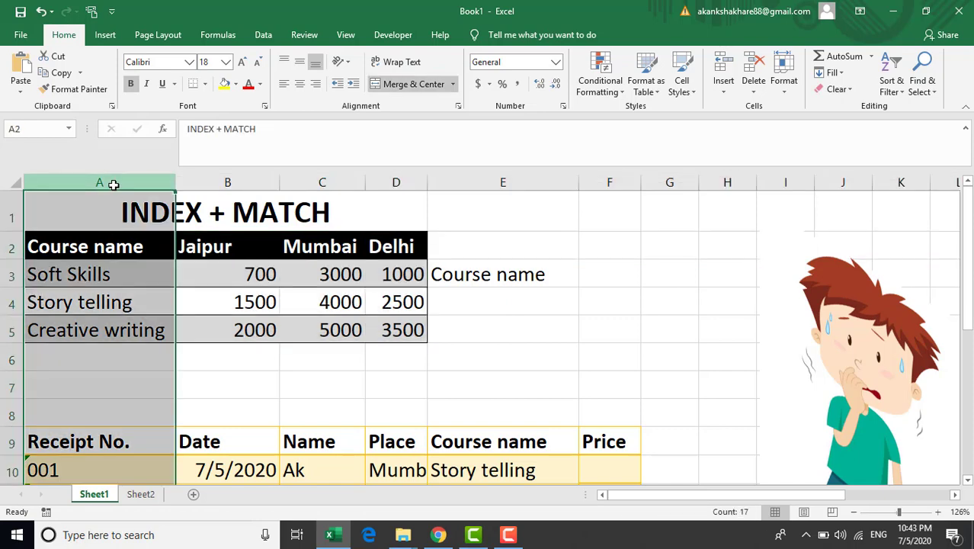
click(83, 246)
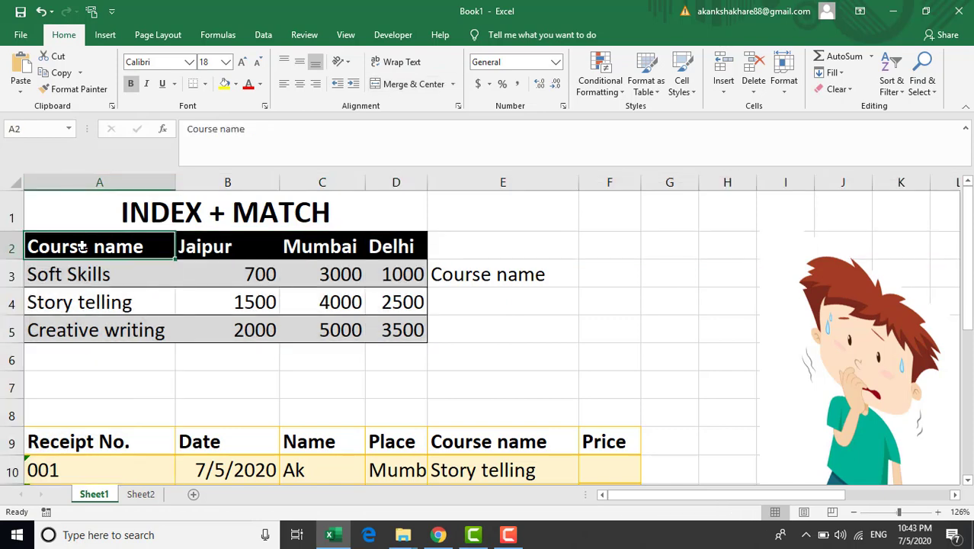
Start a MATCH formula in cell E4 with cell E3 as the lookup value.
click(478, 275)
key(Down)
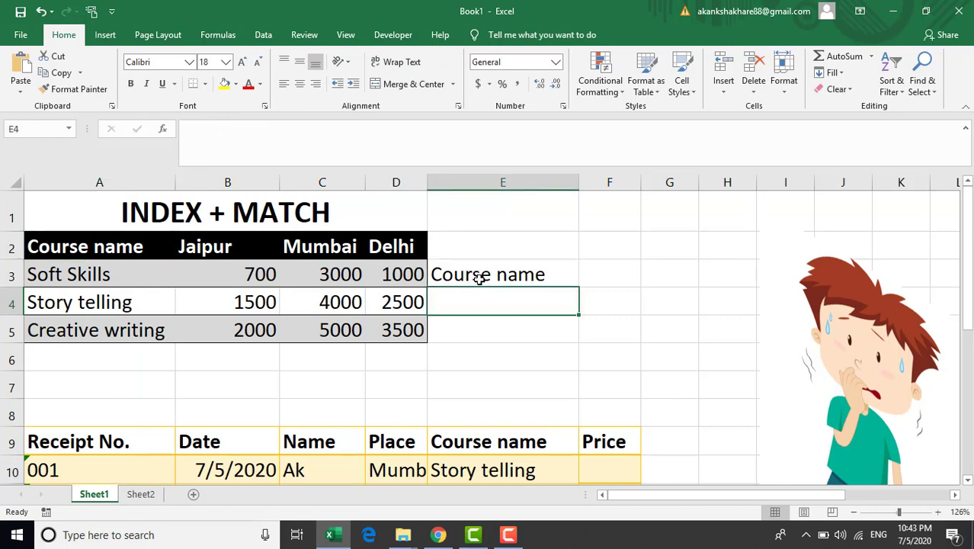
text(=match()
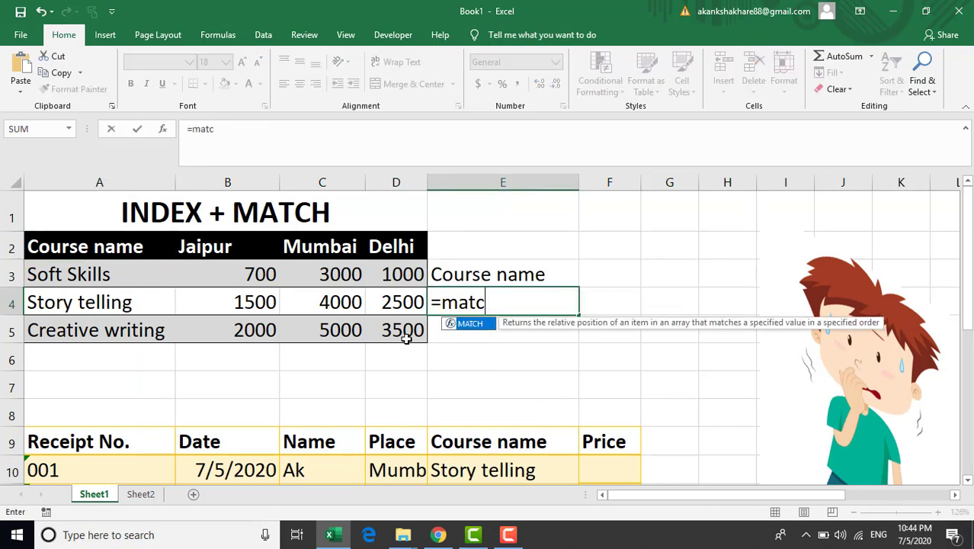
click(499, 274)
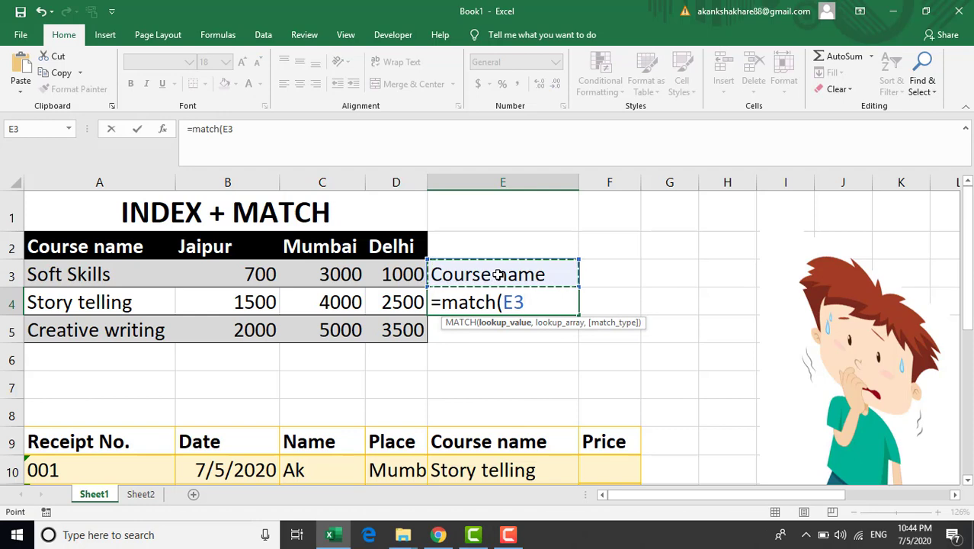
text(,)
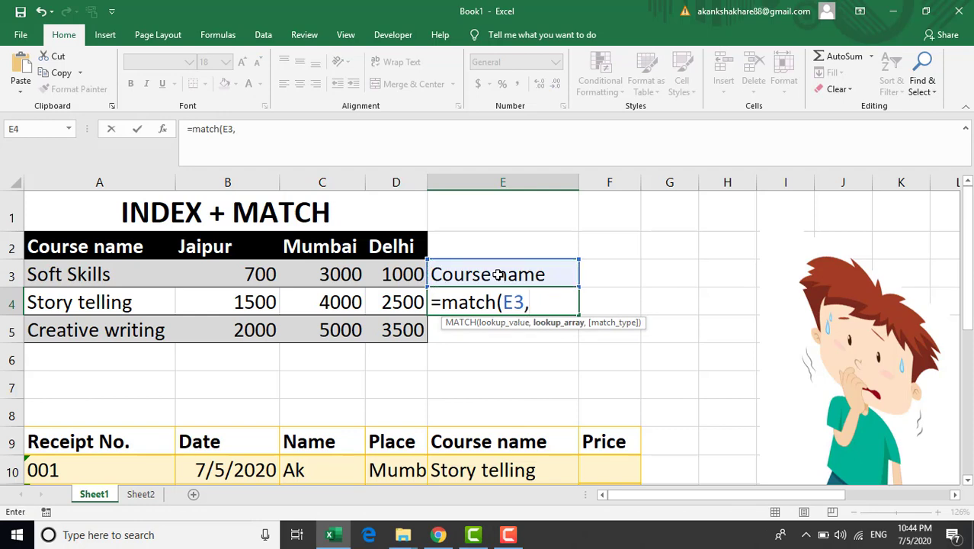
Complete the E4 formula as =MATCH(E3,A2:D2,0), using the price table's header row as the lookup array and an exact match.
drag(88, 254, 102, 338)
drag(64, 248, 416, 254)
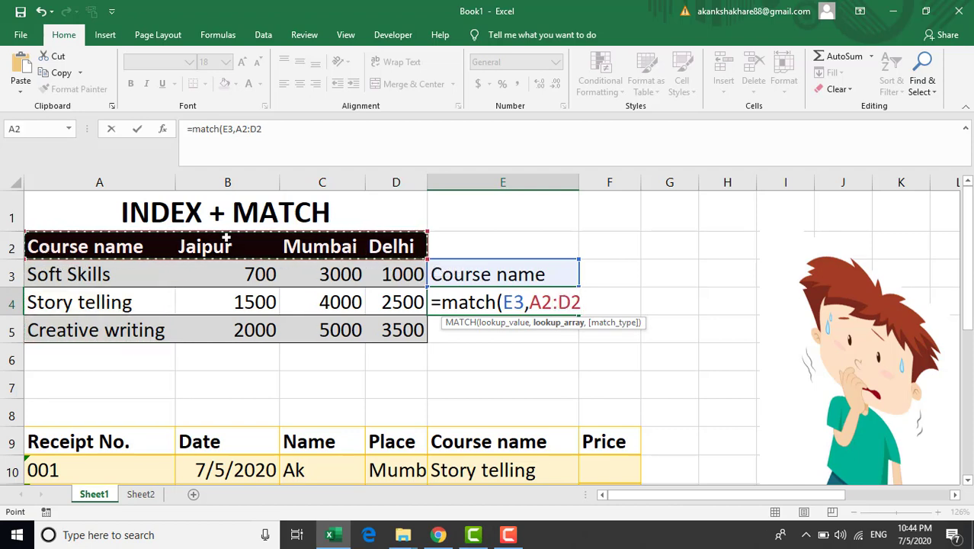
drag(84, 250, 74, 335)
drag(72, 245, 105, 241)
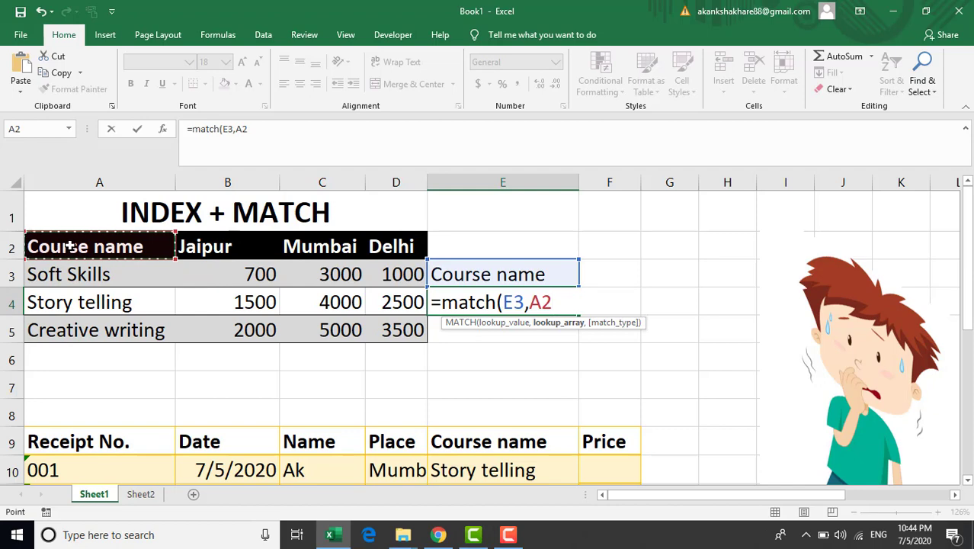
drag(176, 232, 412, 243)
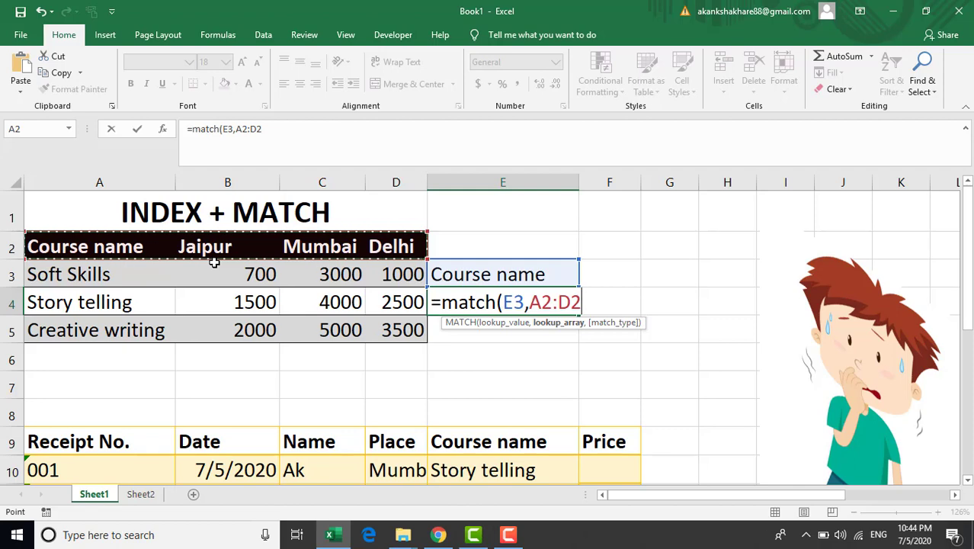
text(,)
text(0))
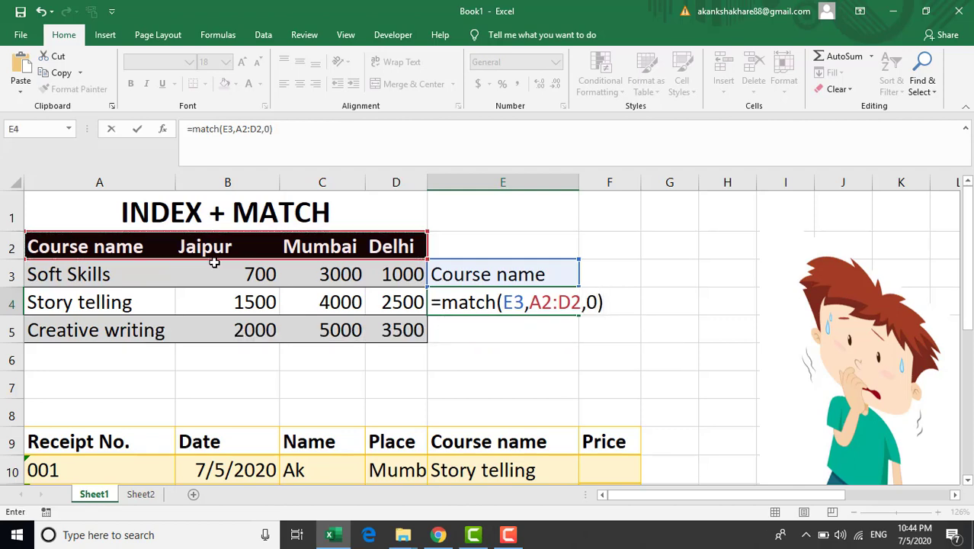
key(Return)
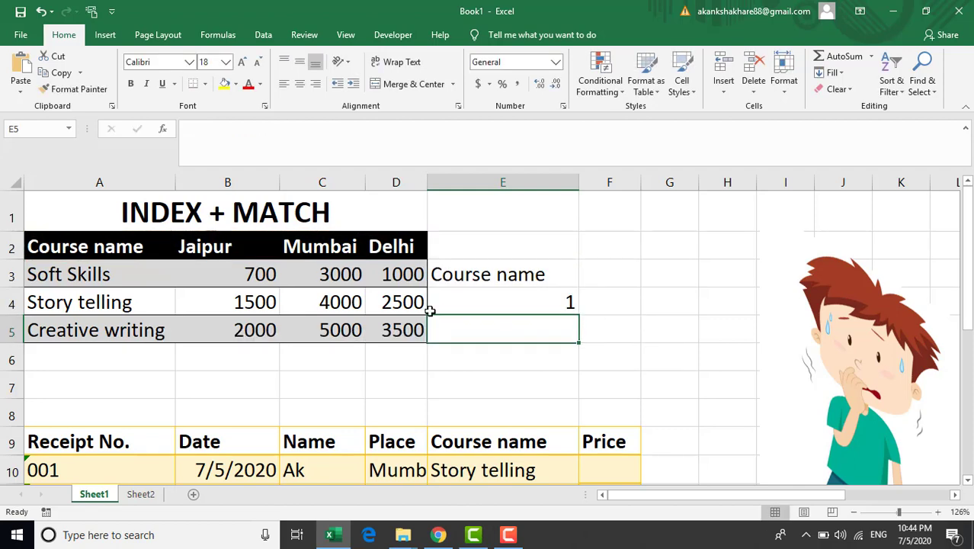
Review the MATCH formula in E4 against header row A2:D2 and replace the content of E3 with Jaipur.
click(503, 297)
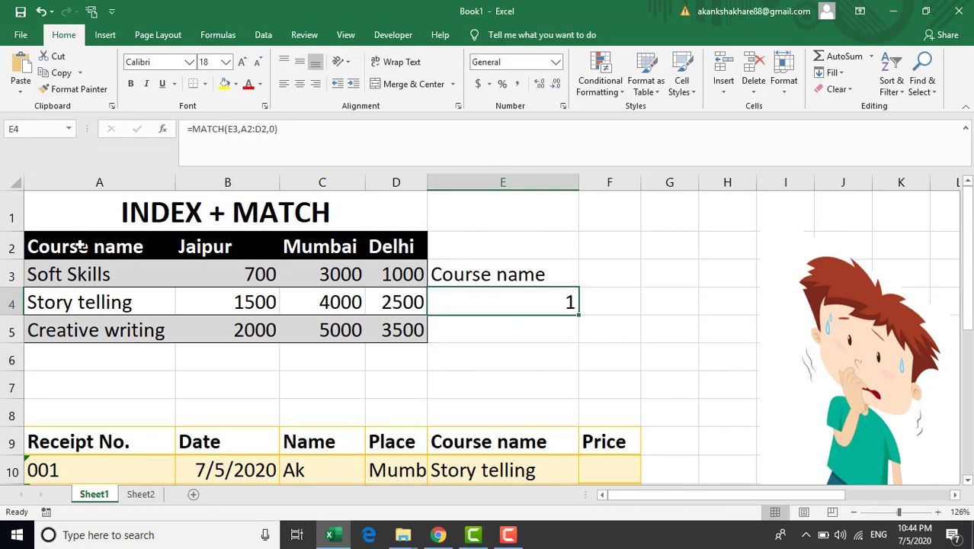
drag(80, 245, 407, 244)
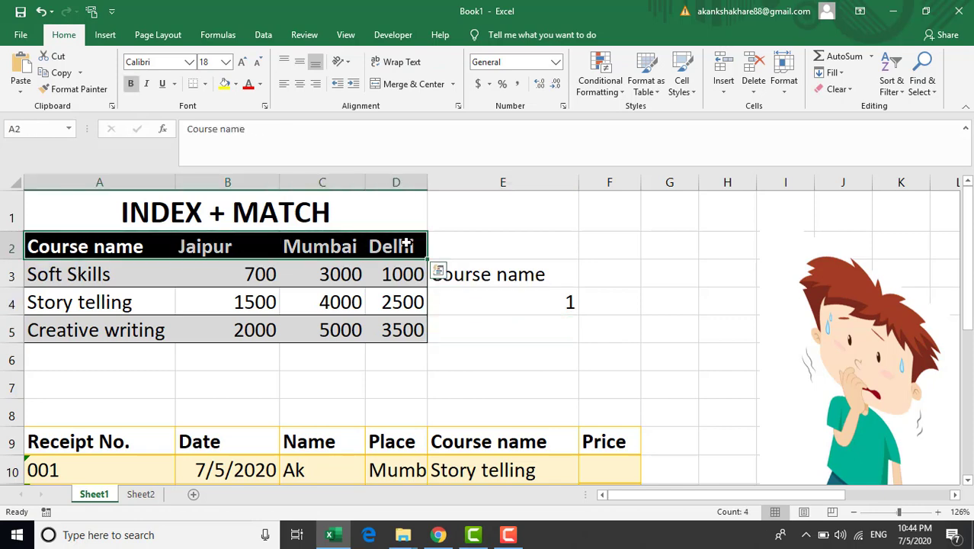
click(507, 276)
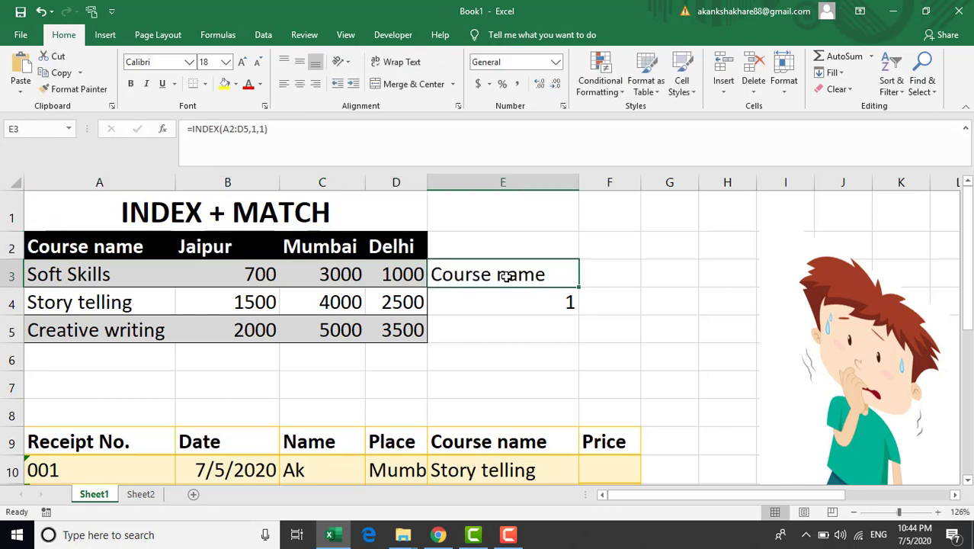
text(Jaipur)
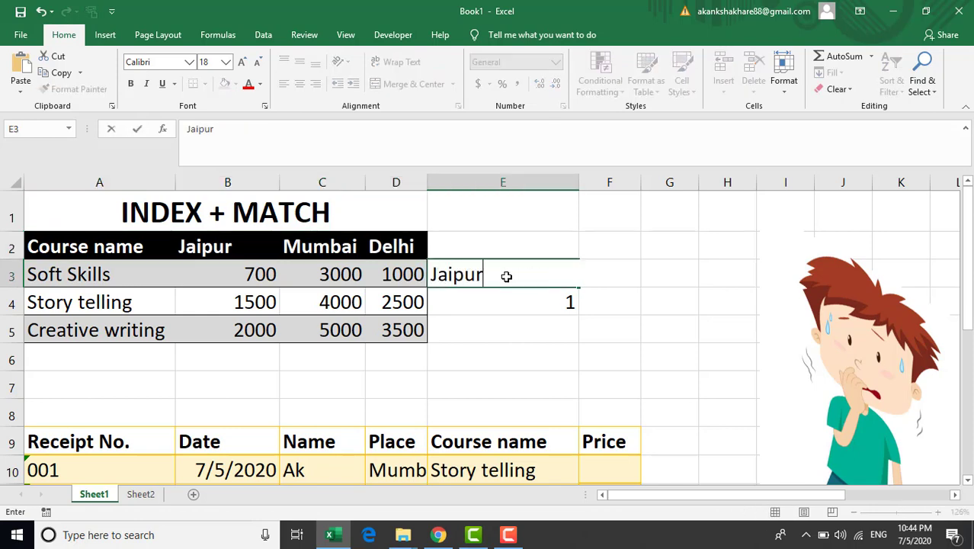
key(Return)
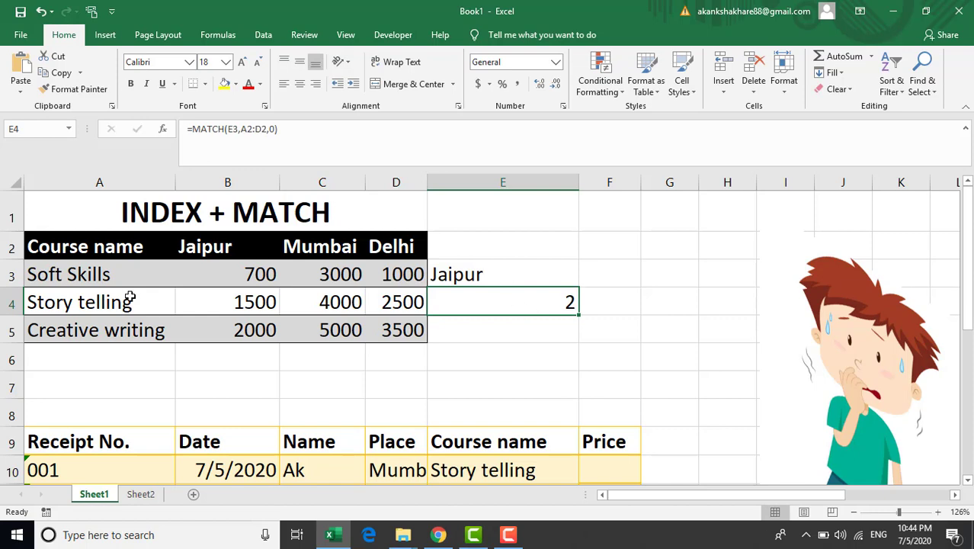
Clear the trial cells E3 to E6 and review the place and course name of receipt 001.
click(6, 245)
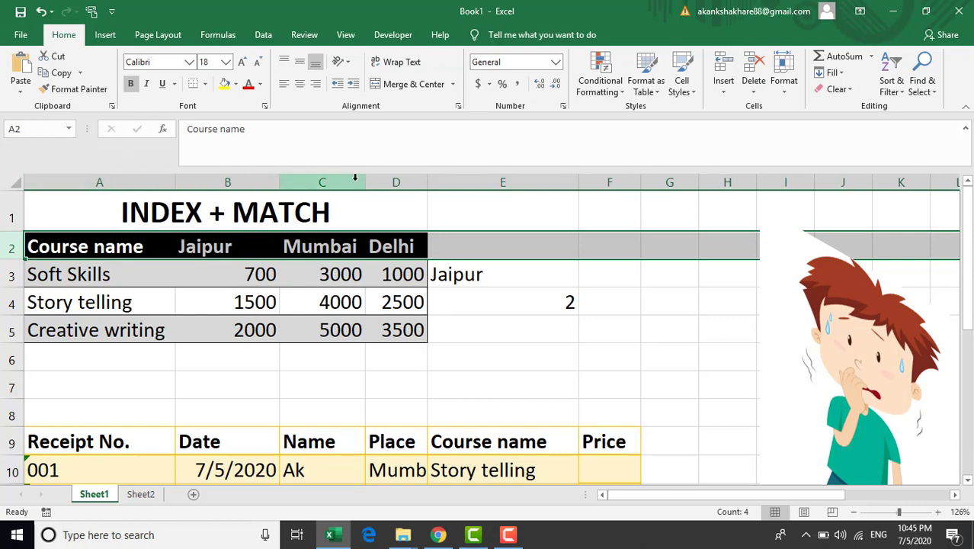
scroll(620, 318, down, 1)
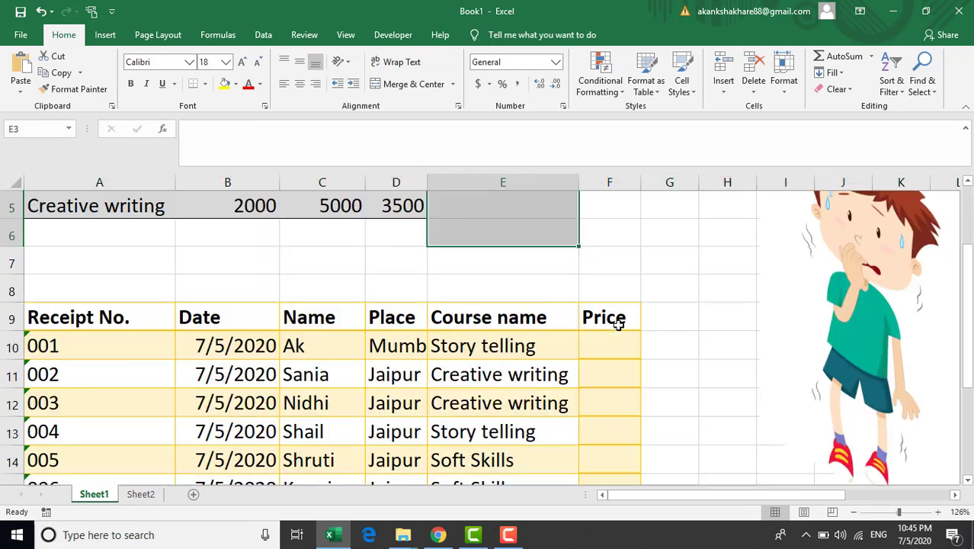
click(616, 343)
scroll(616, 343, up, 1)
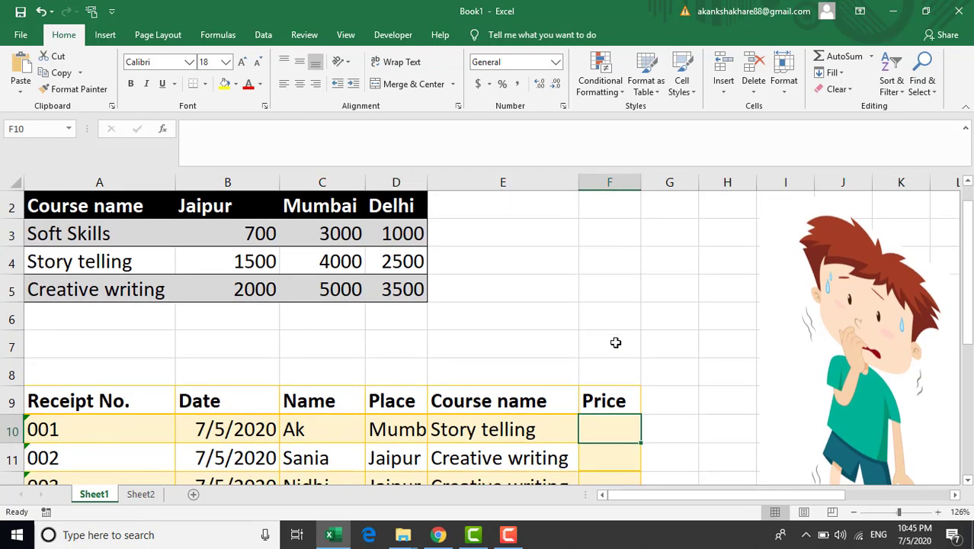
click(392, 429)
click(458, 432)
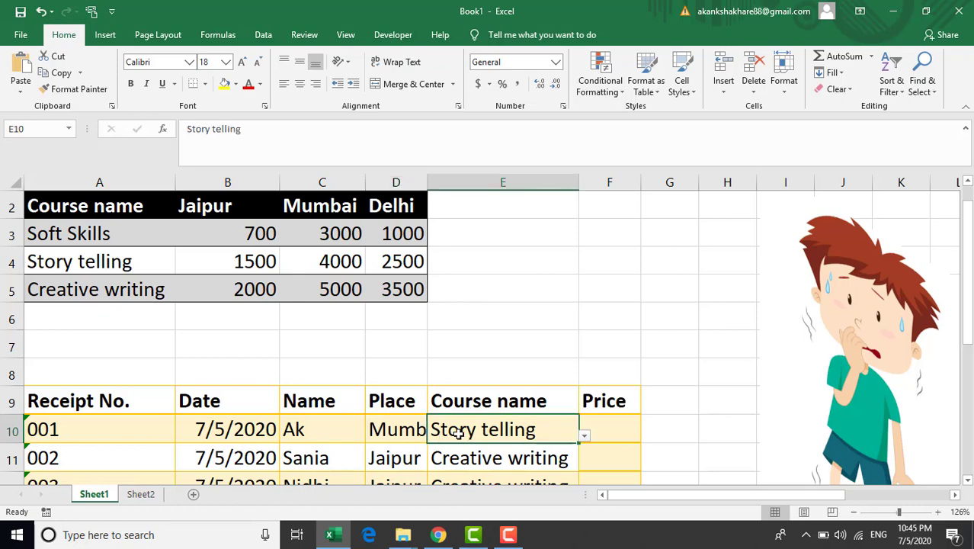
Start an INDEX formula in price cell F10 with the price table A2:D5 as the array.
click(624, 425)
text(=index()
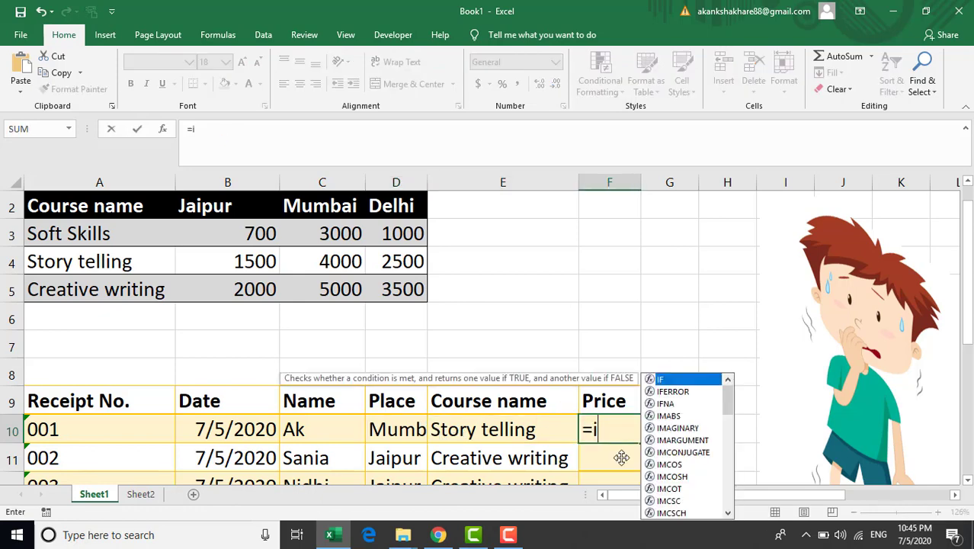
scroll(413, 264, down, 2)
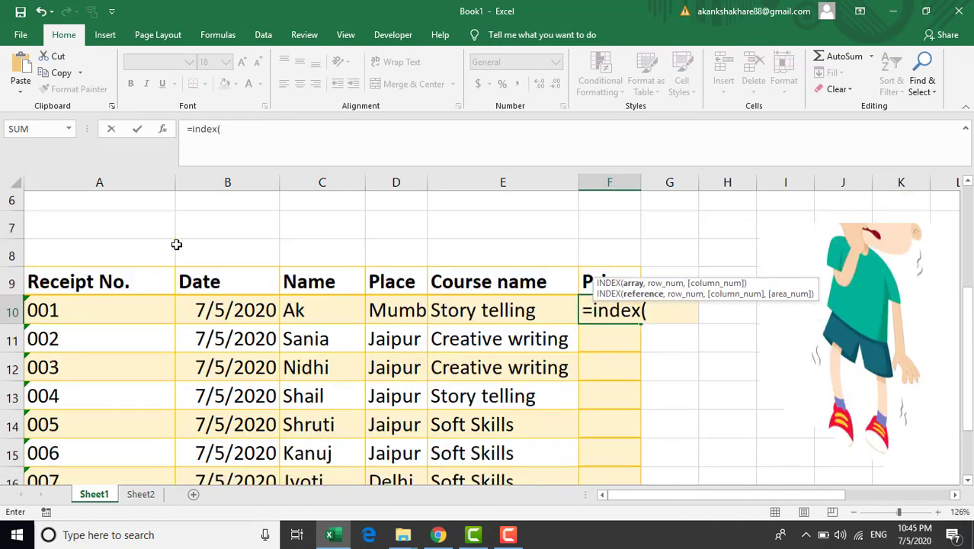
scroll(179, 244, up, 3)
drag(61, 247, 400, 328)
text(,)
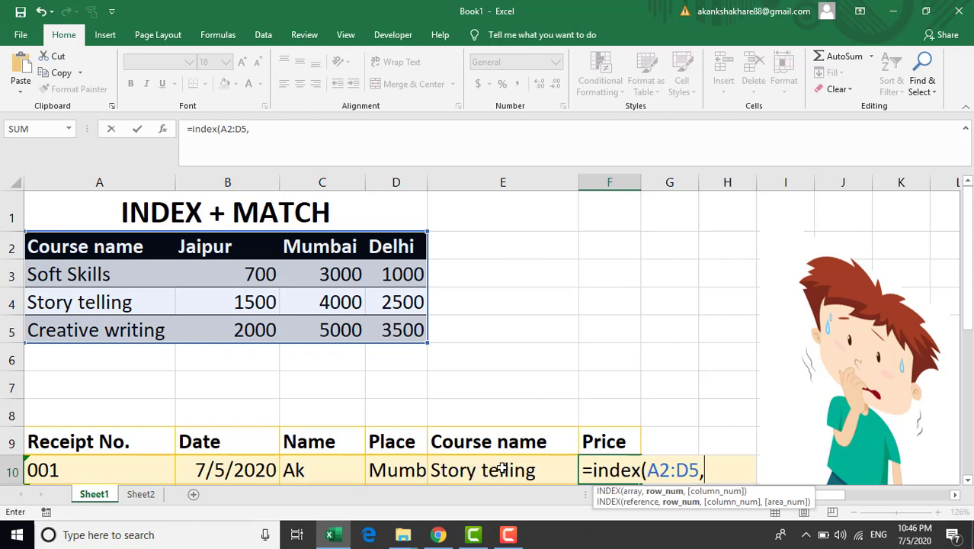
Add a MATCH as the INDEX row number, looking up course name E10 in the absolute range $A$2:$A$5.
text(match()
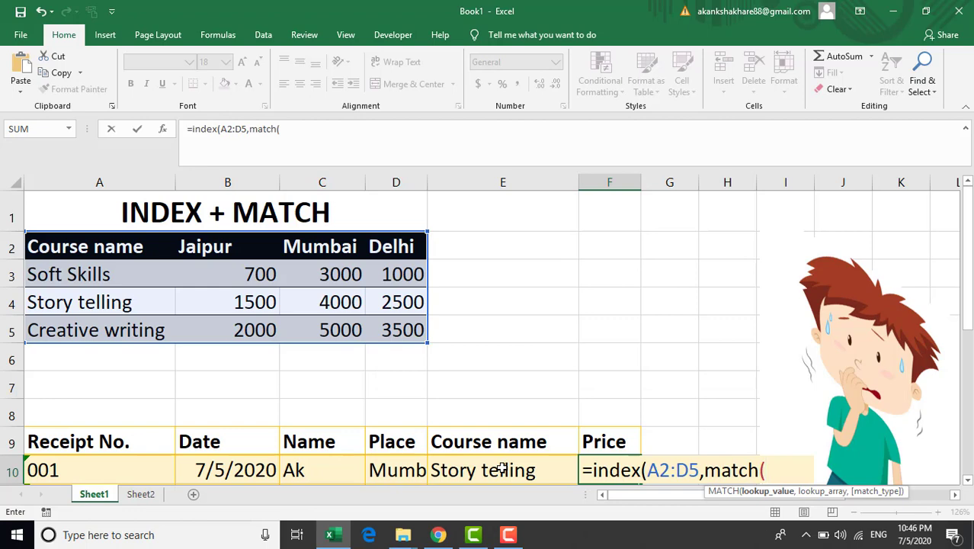
click(466, 471)
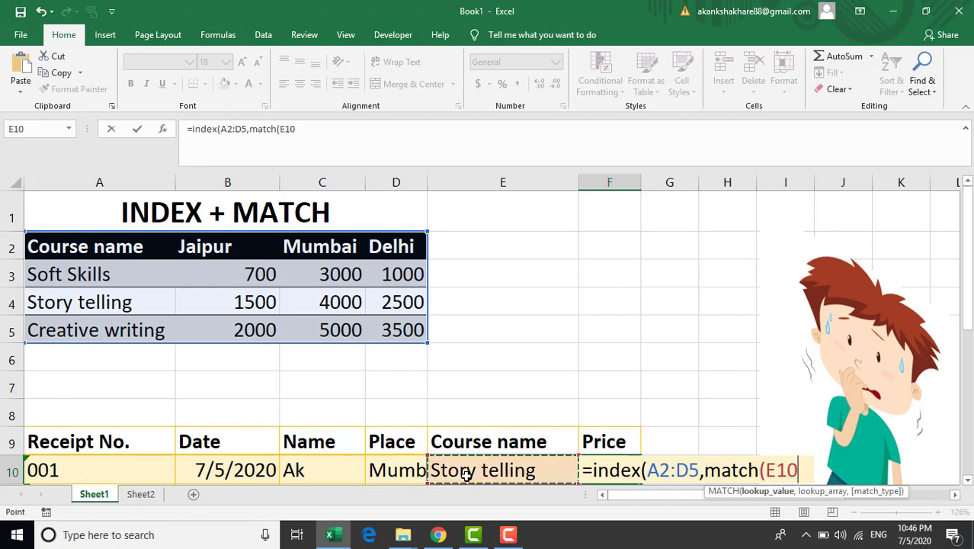
text(,)
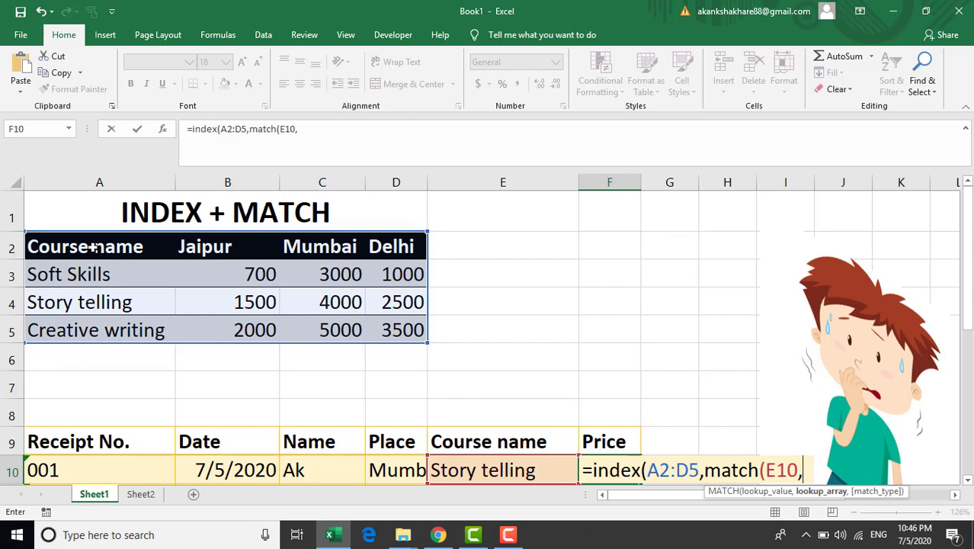
drag(92, 246, 88, 335)
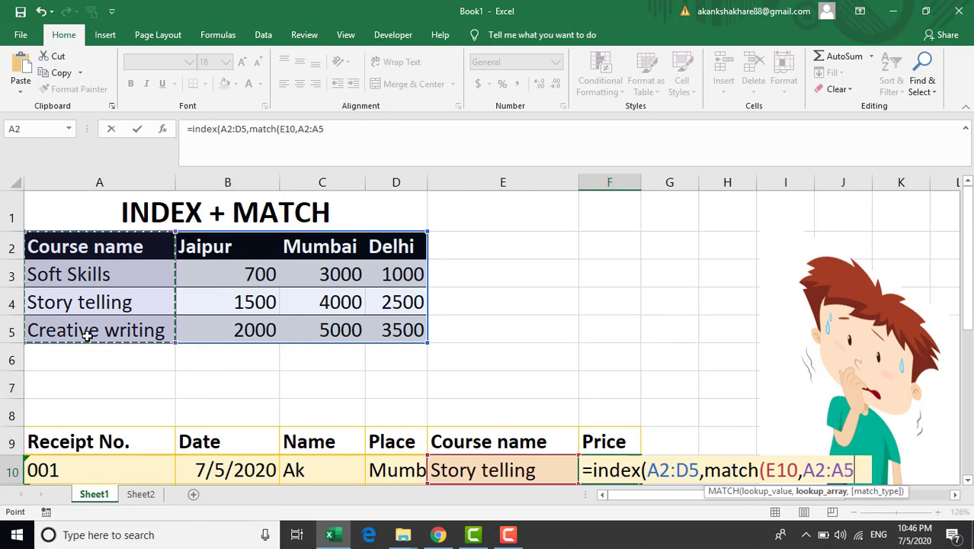
key(F4)
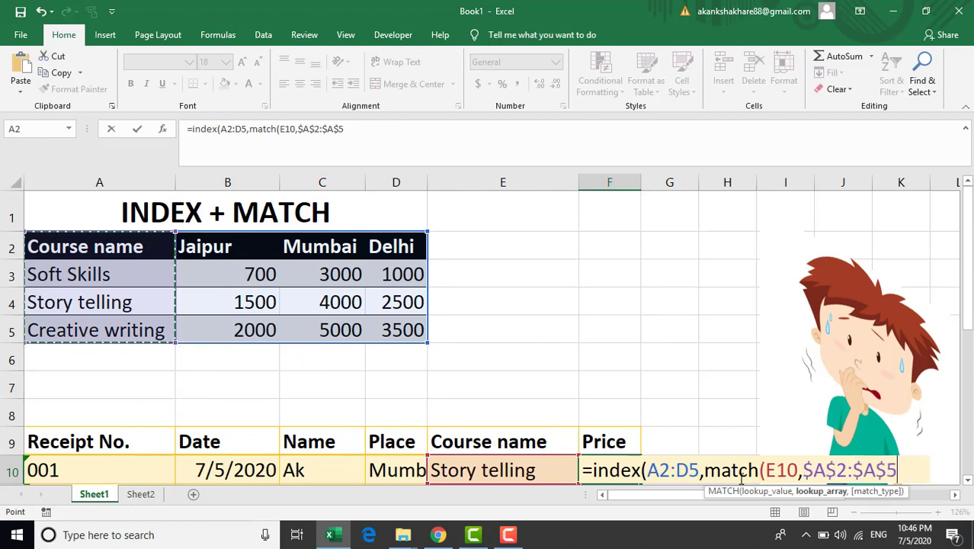
Make the INDEX array in the F10 formula absolute as $A$2:$D$5.
click(669, 469)
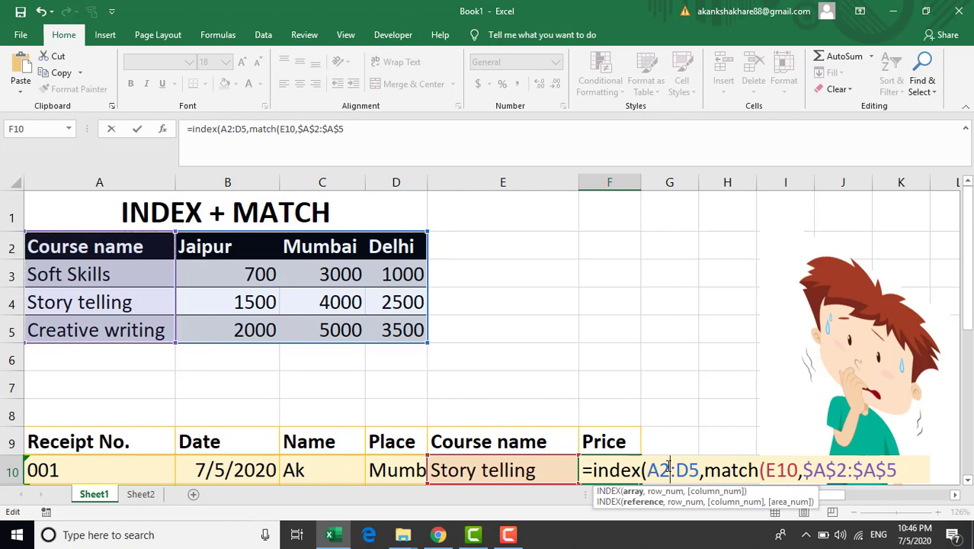
key(F4)
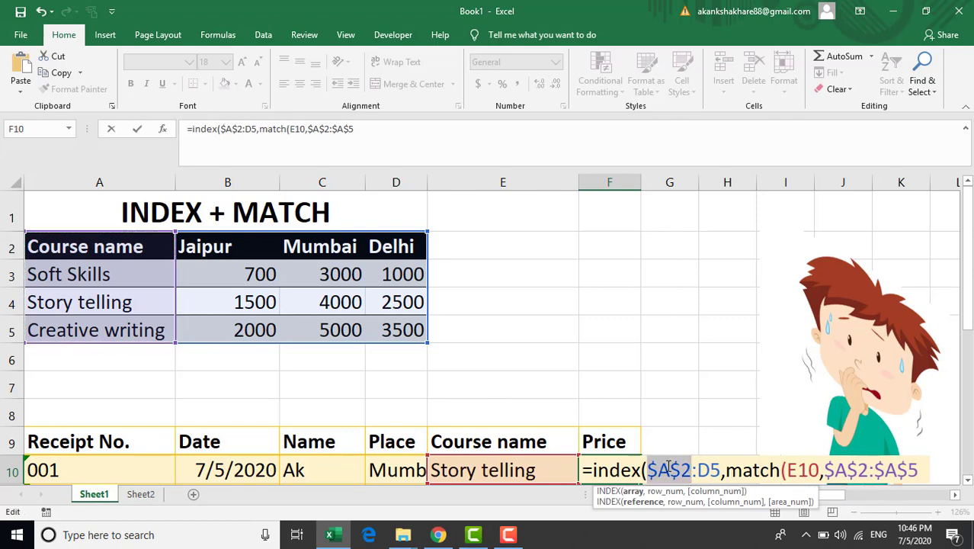
click(714, 470)
key(F4)
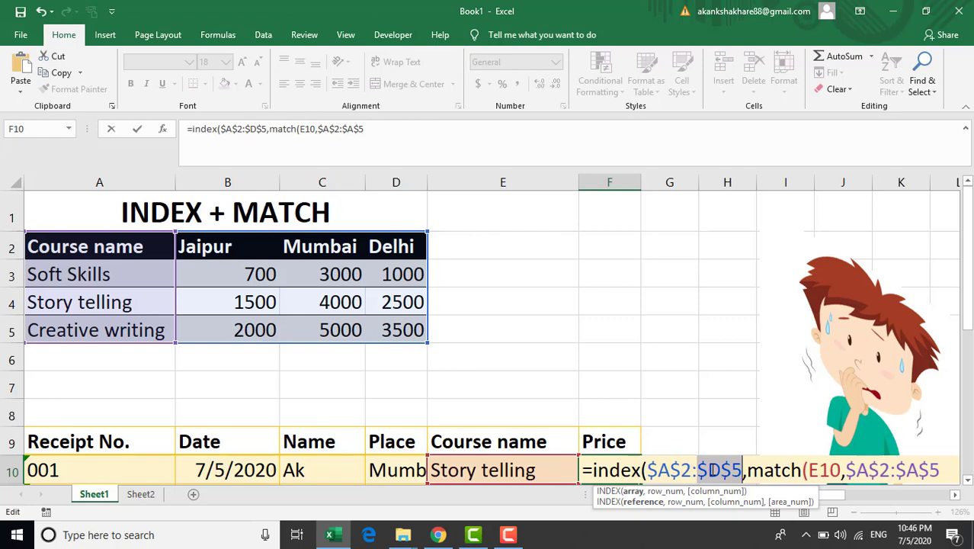
Finish the row-number MATCH in the F10 formula with match type 0 for an exact match.
click(942, 471)
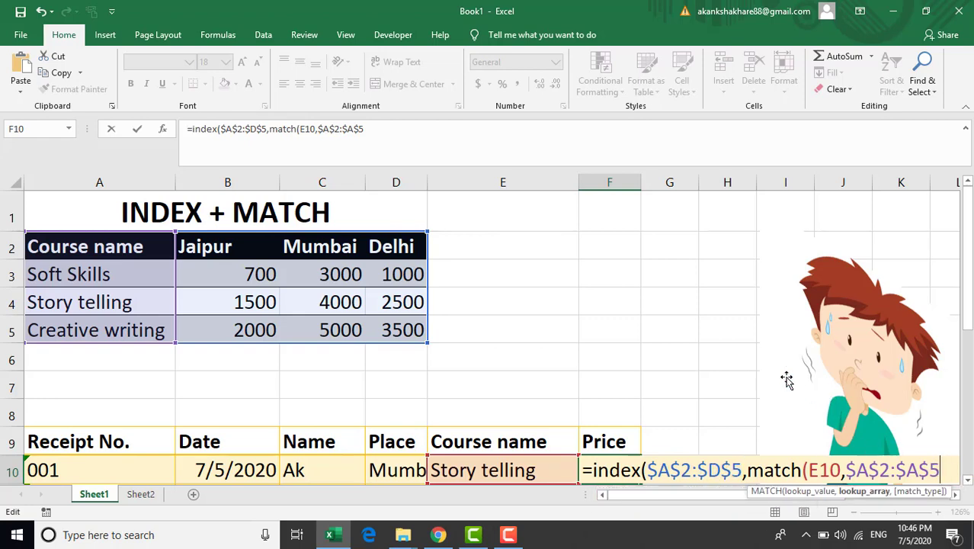
text(,0)
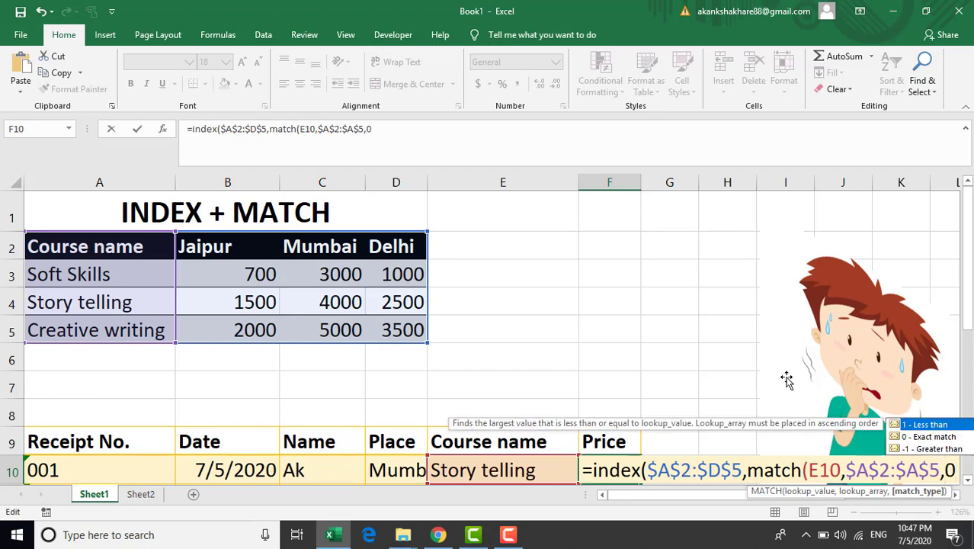
text())
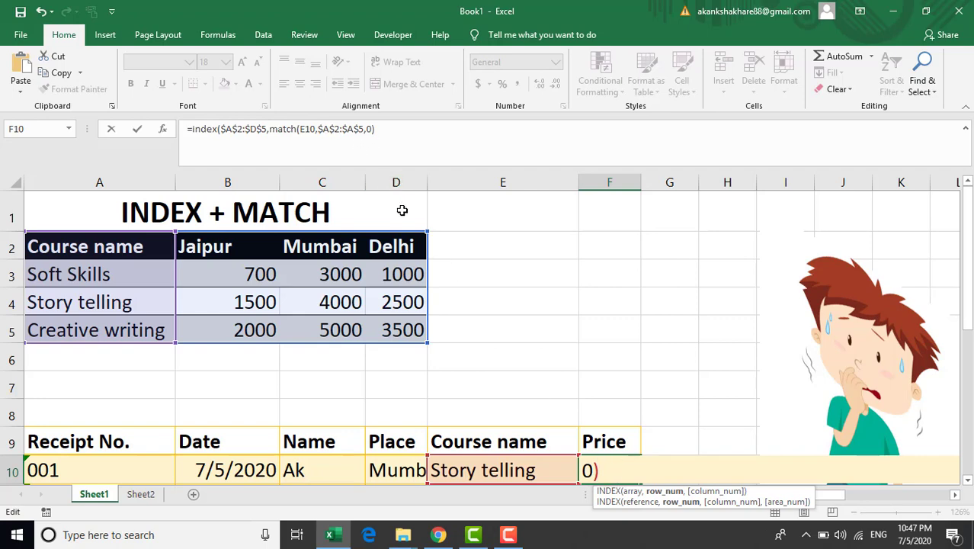
Add a second MATCH as the INDEX column number in F10, looking up place D10 in the absolute range $A$2:$D$2.
text(,)
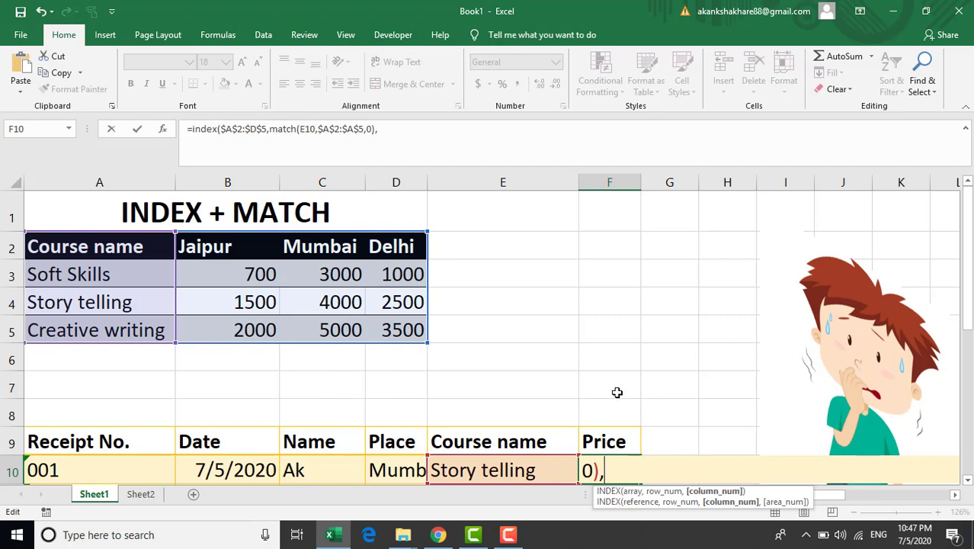
text(match()
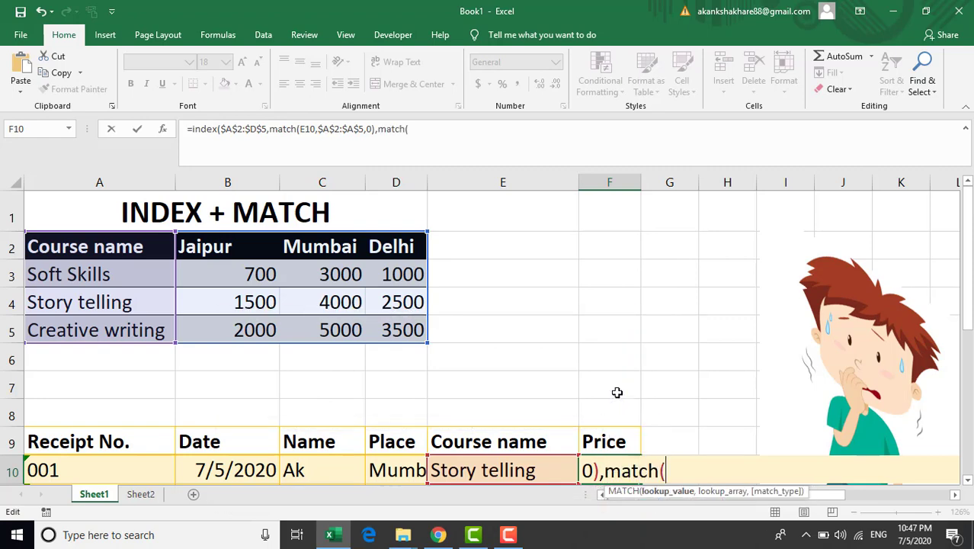
click(394, 467)
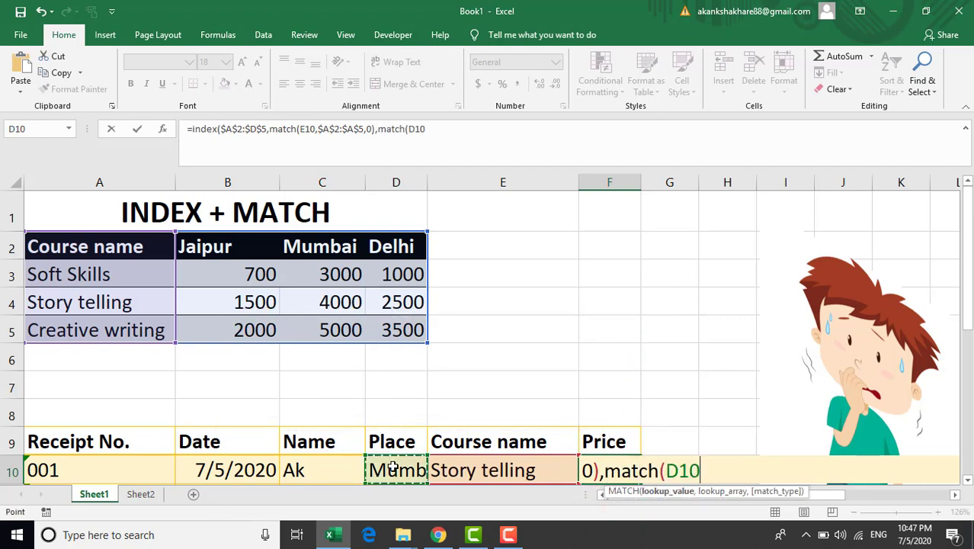
text(,)
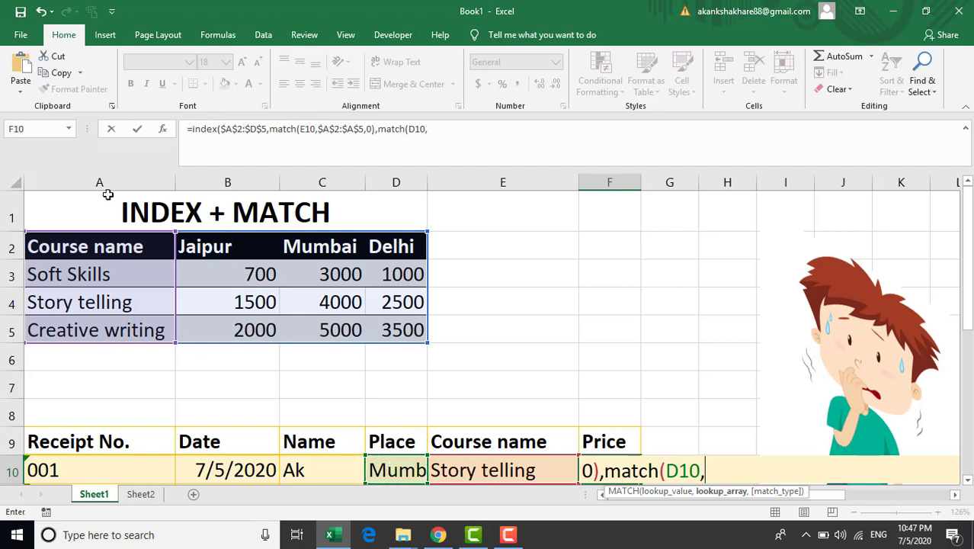
click(11, 245)
drag(39, 248, 387, 248)
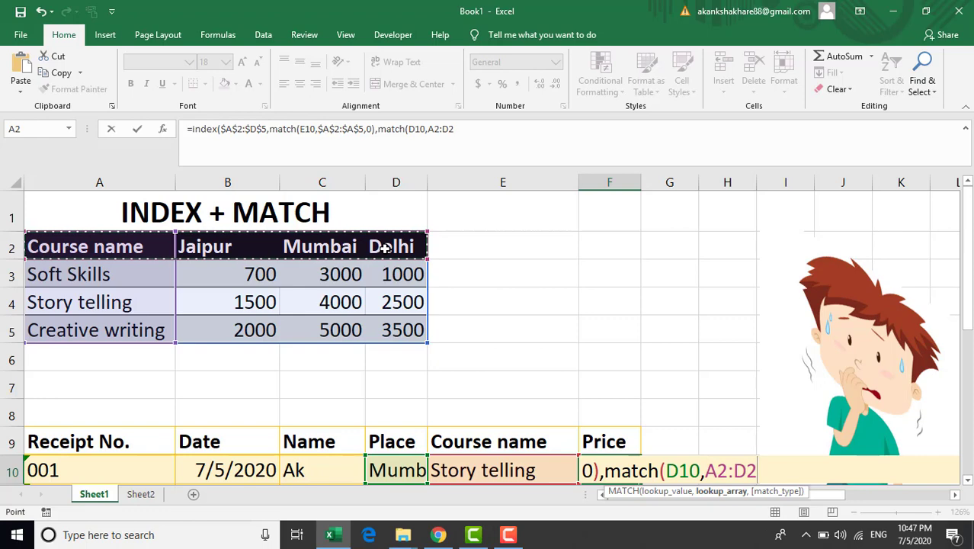
key(F4)
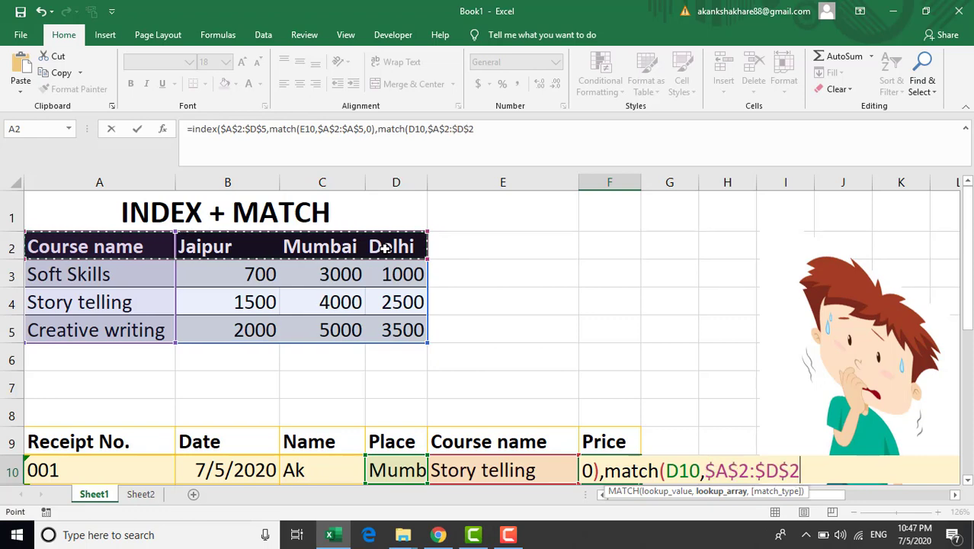
Set the column-number MATCH to match type 0, close the INDEX function and enter the formula in F10.
text(,)
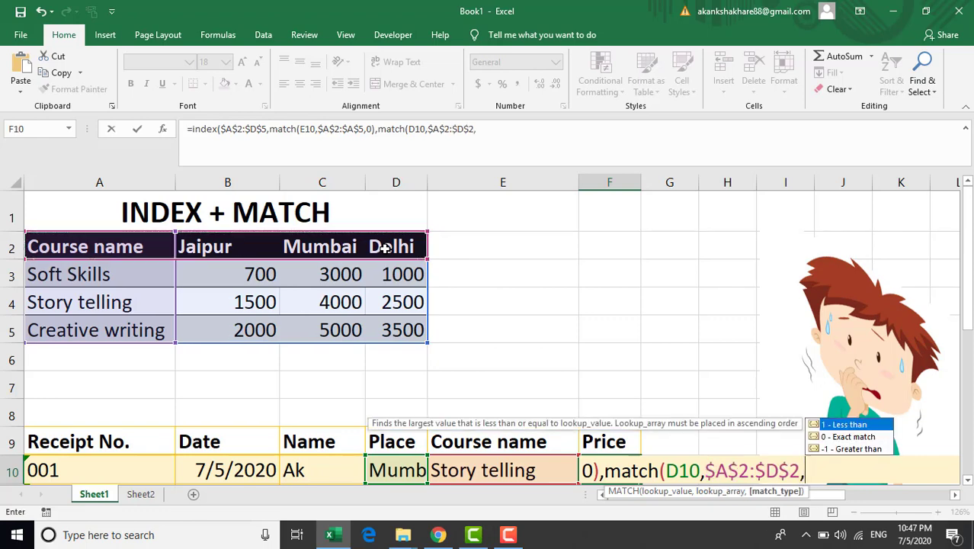
text(0))
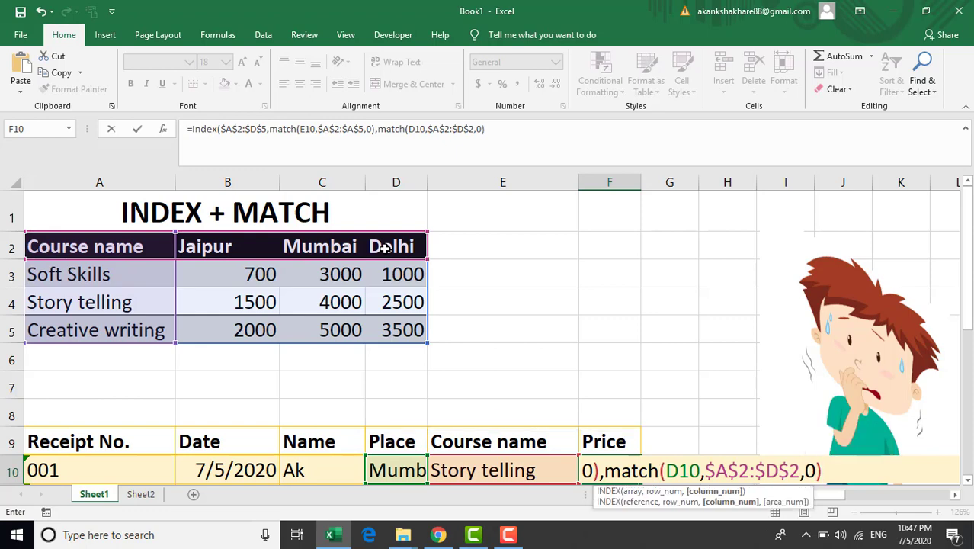
text())
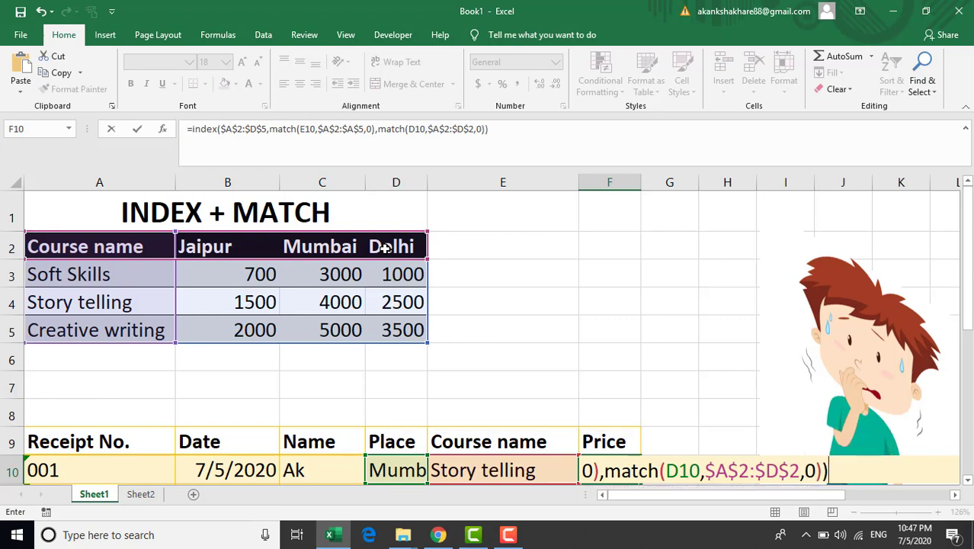
key(Return)
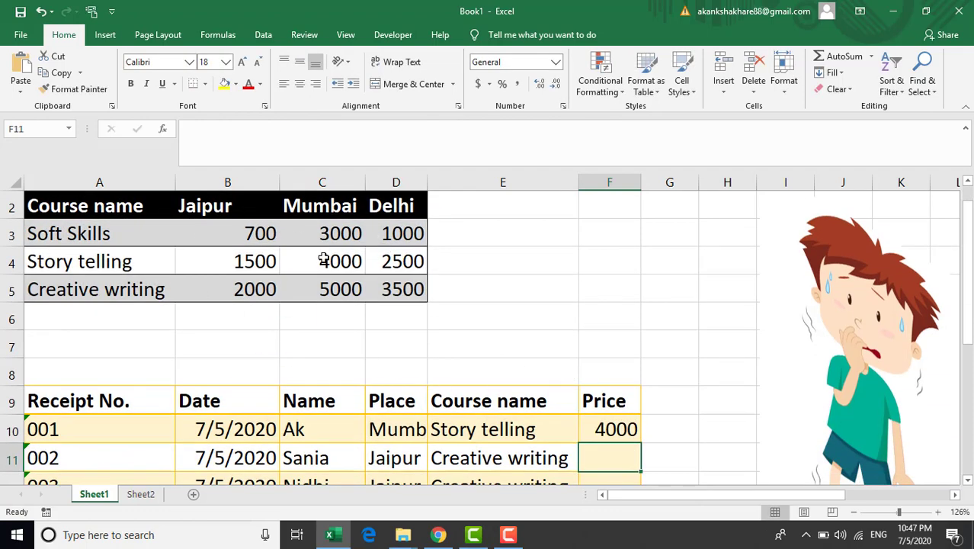
Fill the F10 price formula down through F20 for all remaining receipts.
click(596, 421)
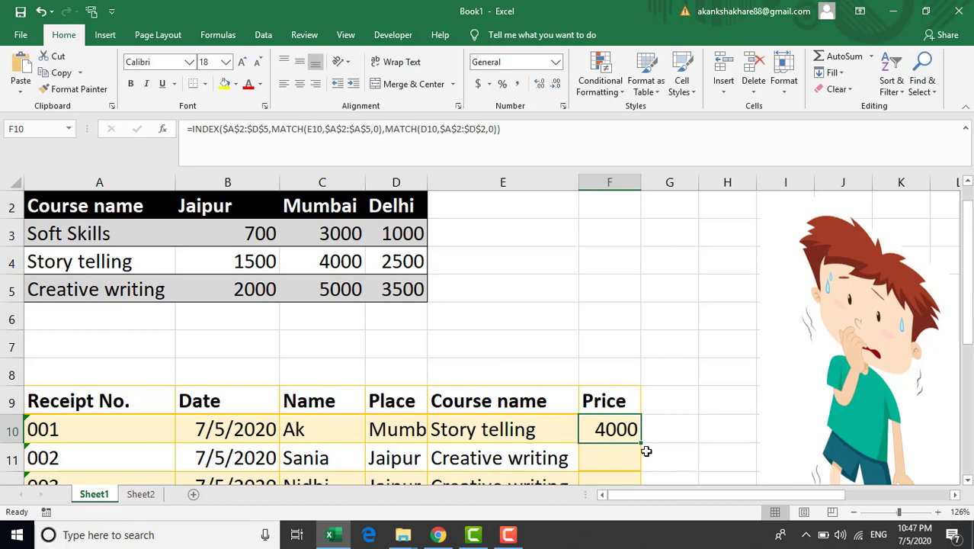
drag(647, 451, 640, 446)
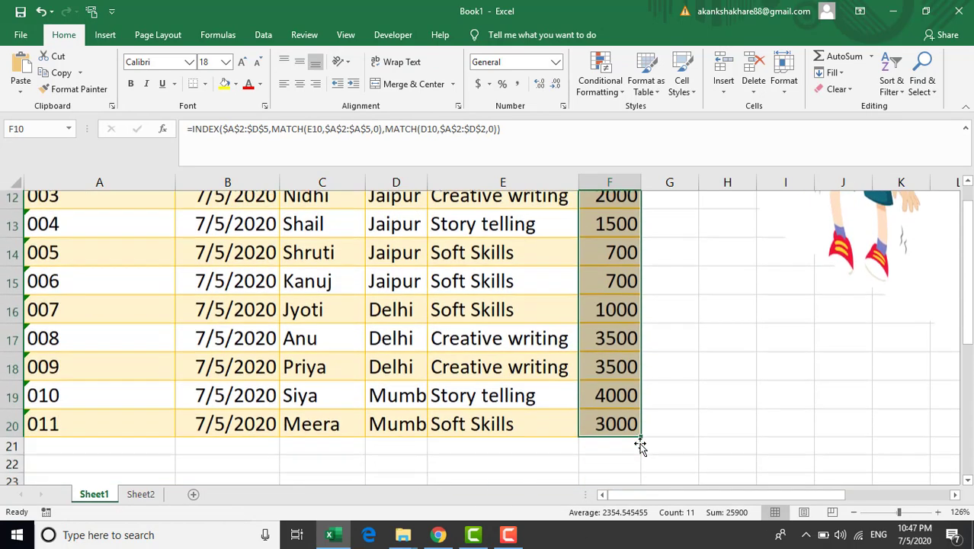
scroll(640, 446, down, 2)
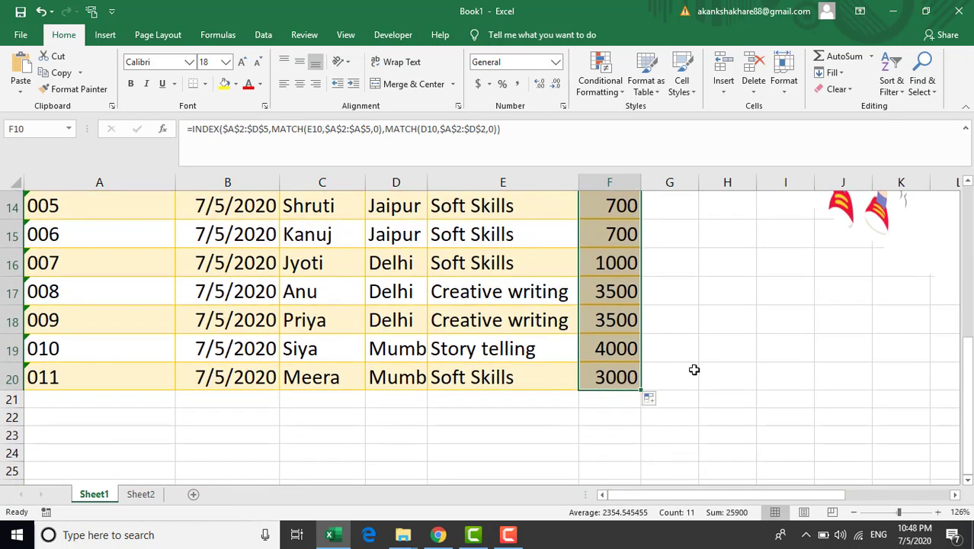
Check the price of the Delhi Creative writing receipt in row 17 against the price table and inspect its formula.
scroll(694, 368, up, 1)
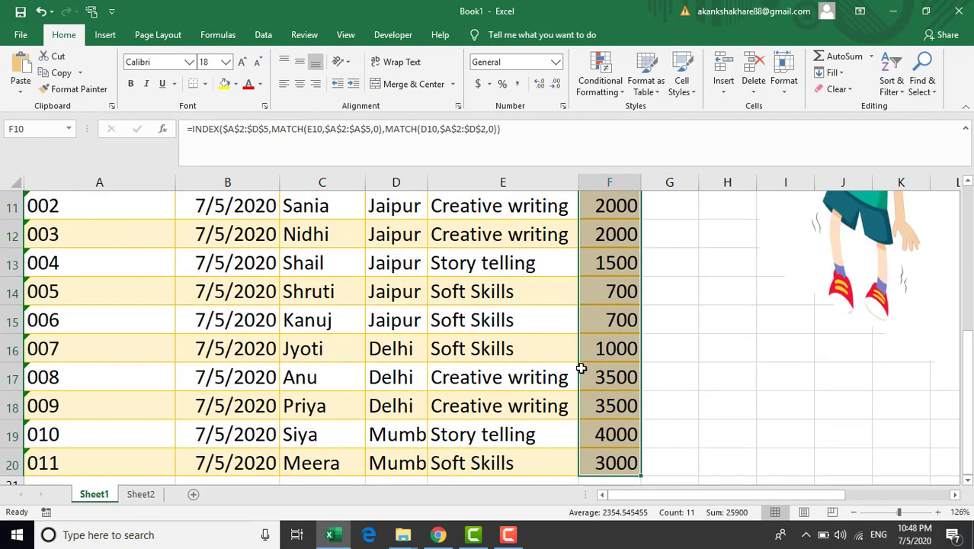
click(599, 377)
drag(412, 377, 609, 384)
scroll(614, 384, up, 4)
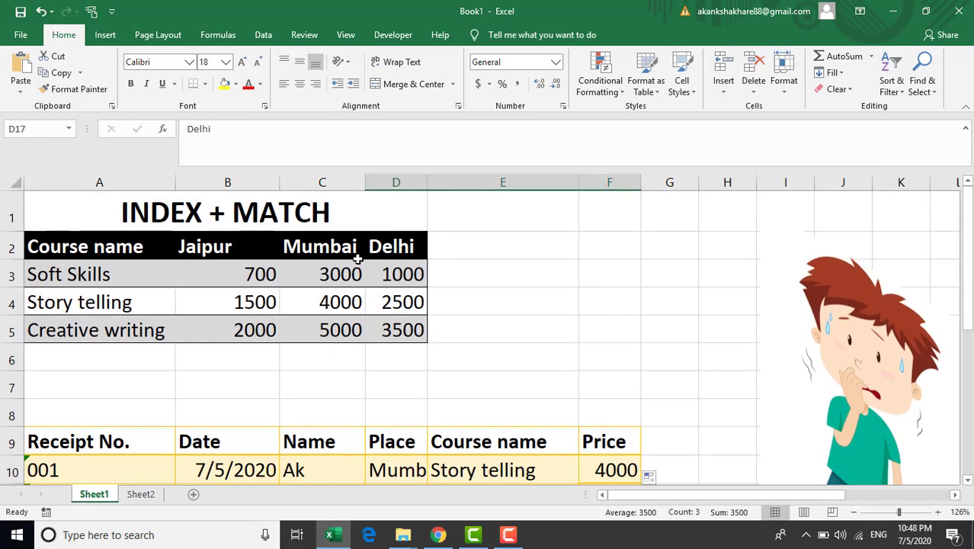
click(400, 252)
click(404, 329)
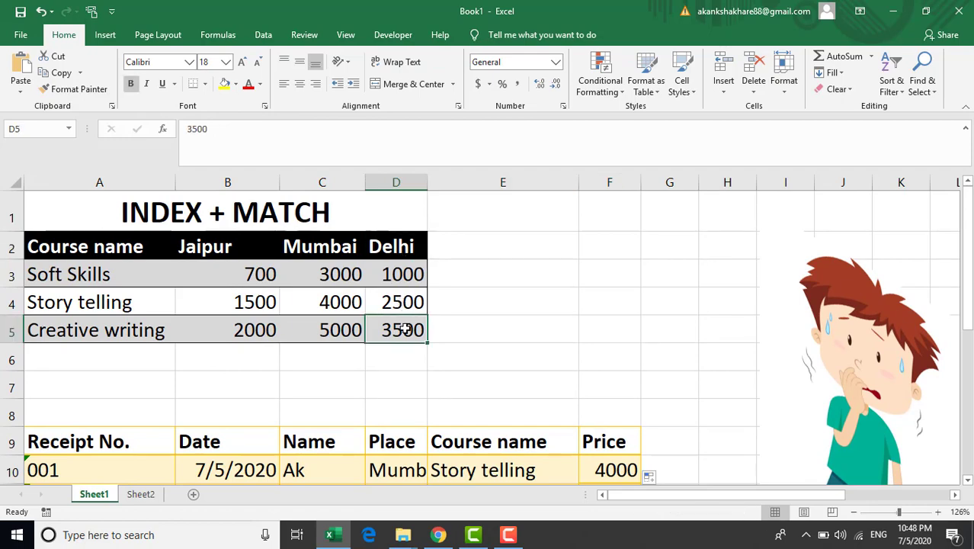
scroll(624, 431, down, 4)
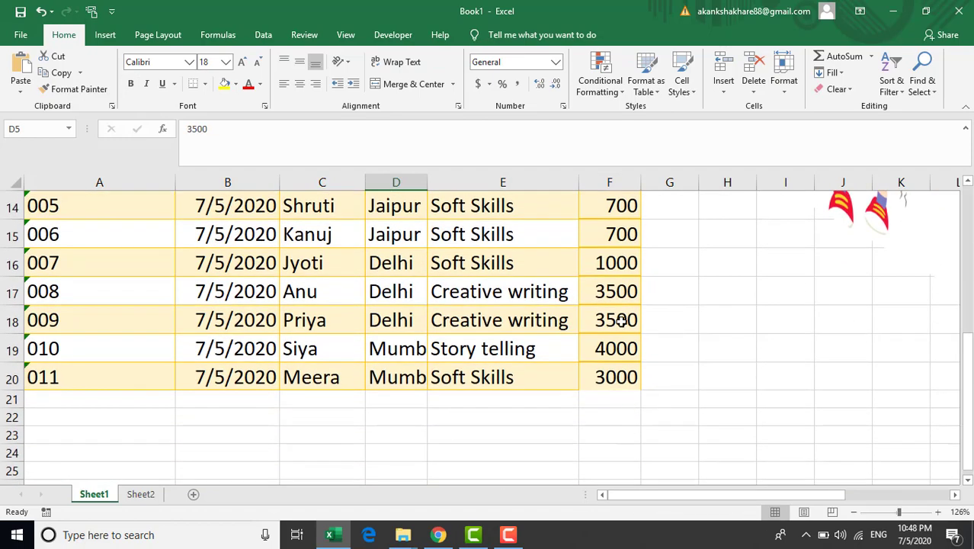
click(618, 291)
scroll(619, 305, up, 5)
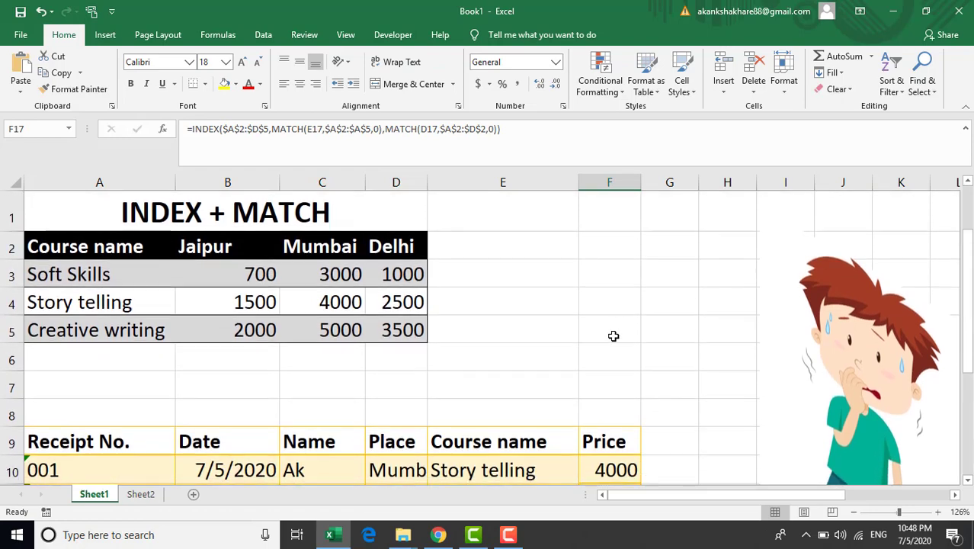
scroll(609, 366, down, 1)
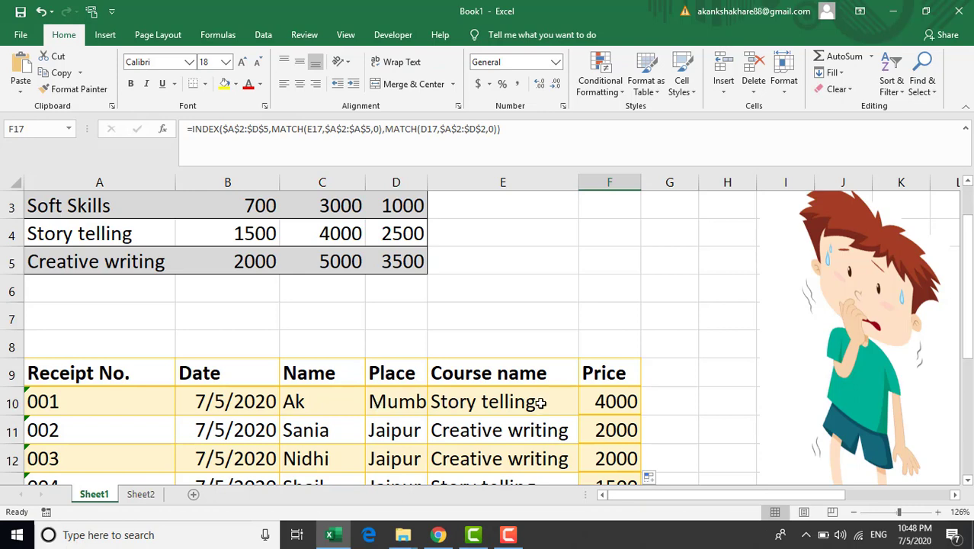
scroll(541, 404, down, 2)
scroll(540, 404, right, 10)
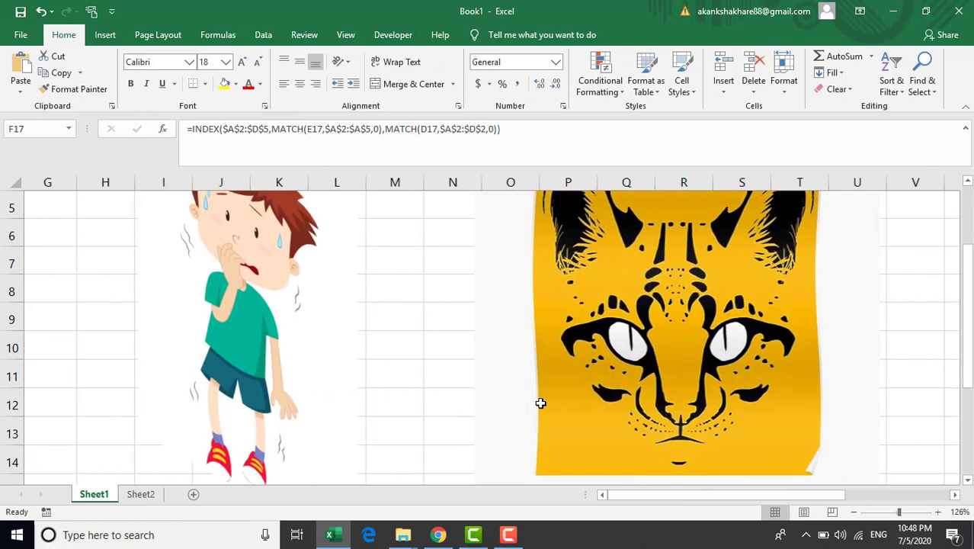
scroll(540, 404, right, 5)
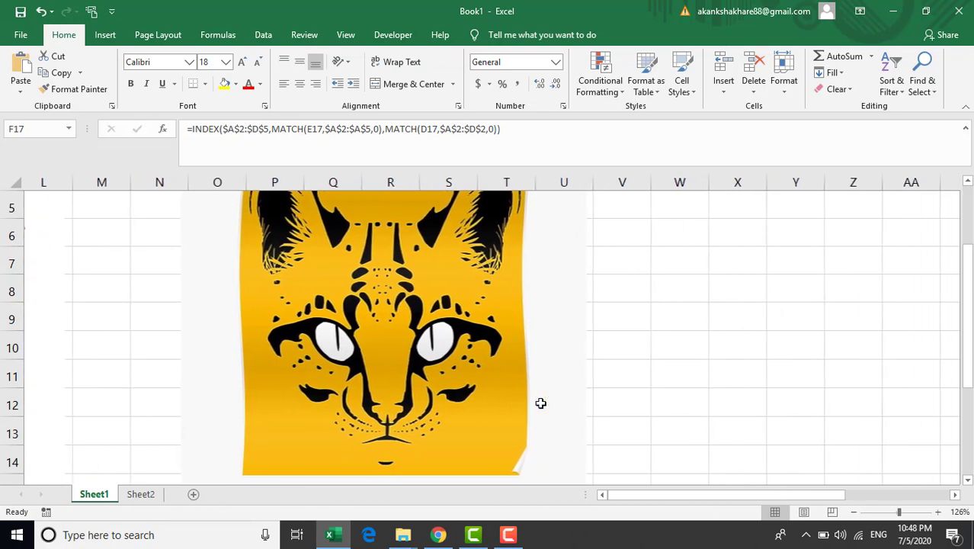
scroll(540, 404, left, 11)
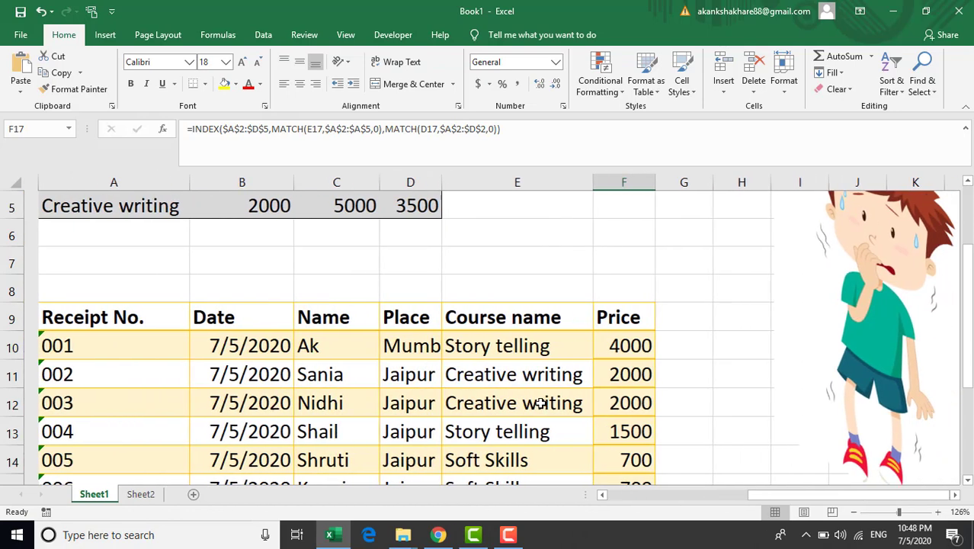
scroll(432, 345, up, 2)
scroll(431, 345, down, 1)
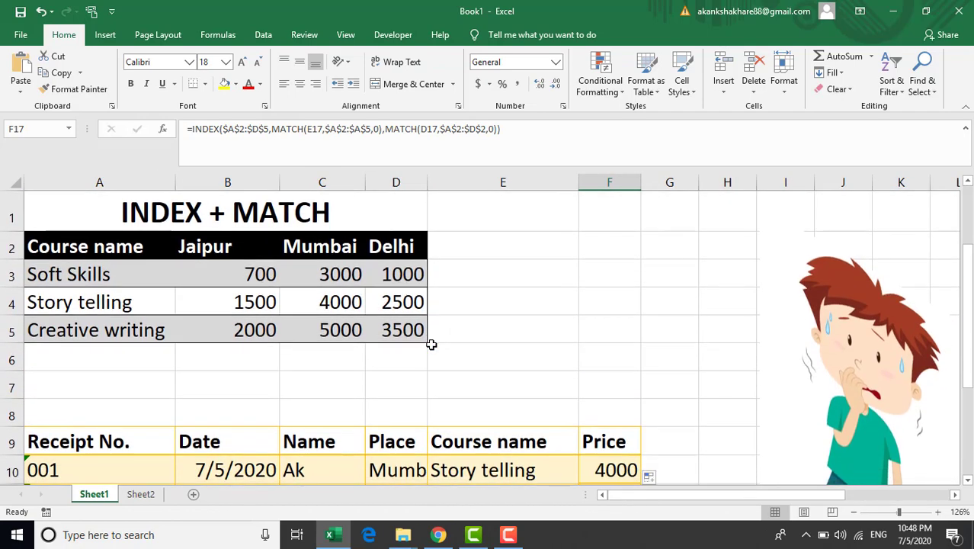